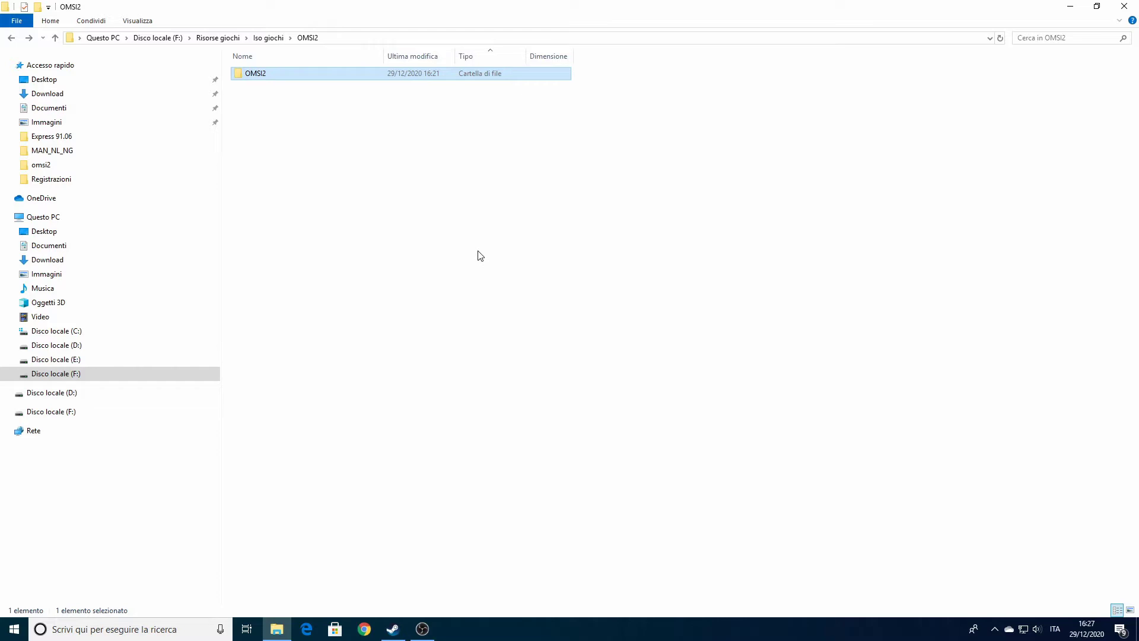
Open the MAN_NL_NG folder inside the OMSI2 game's Vehicles folder.
{"action": "left_click", "coordinate": [284, 98]}
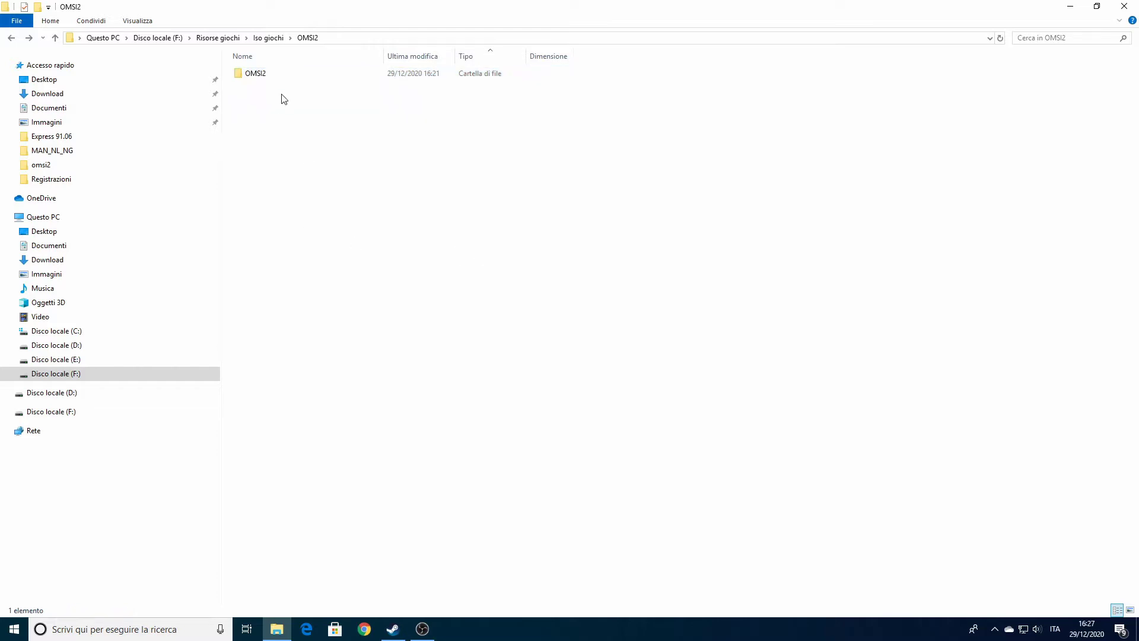
{"action": "double_click", "coordinate": [267, 75]}
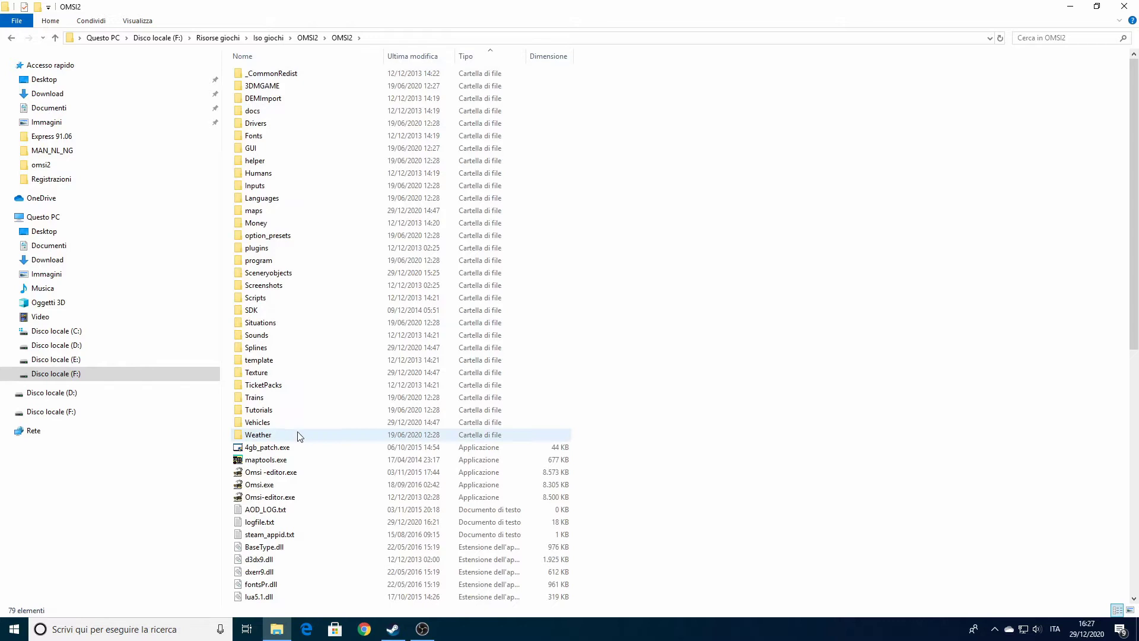
{"action": "double_click", "coordinate": [271, 423]}
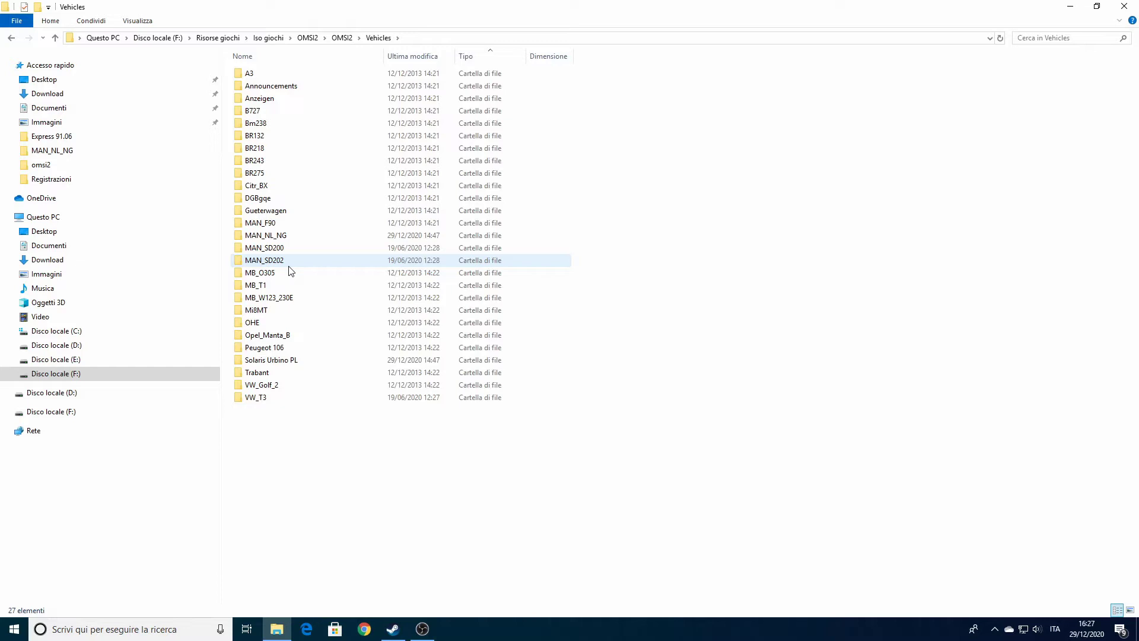
{"action": "left_click", "coordinate": [291, 236]}
{"action": "double_click", "coordinate": [290, 236]}
Open the Grundorf.hof file with Blocco note, without making it the default app for .hof files.
{"action": "scroll", "coordinate": [330, 247], "scroll_direction": "down", "scroll_amount": 10}
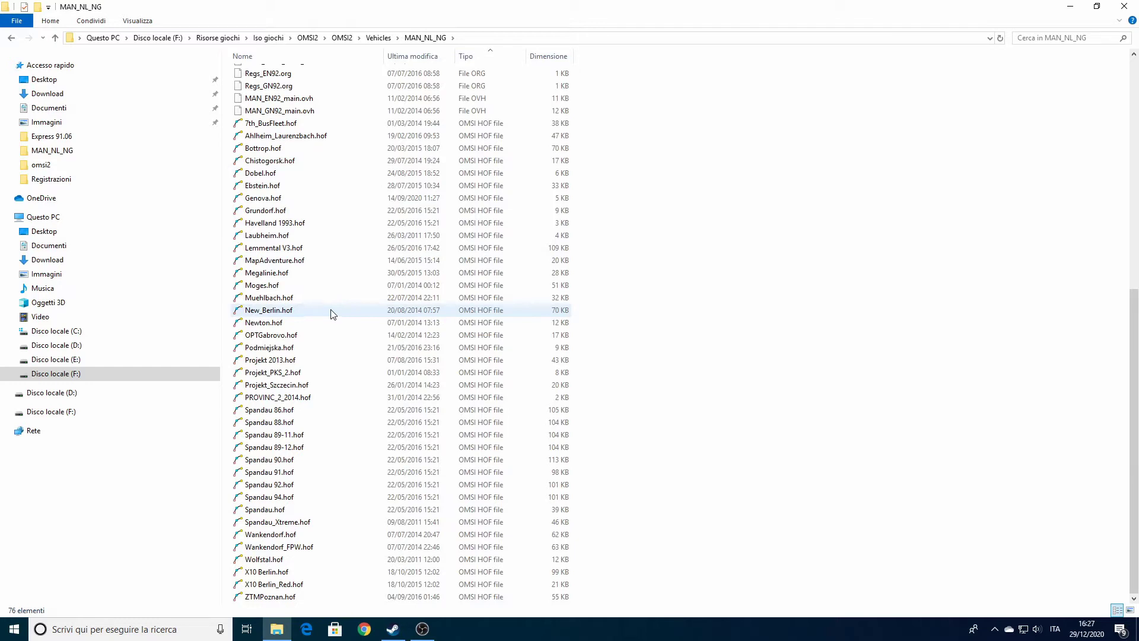
{"action": "left_click", "coordinate": [305, 213]}
{"action": "right_click", "coordinate": [304, 212]}
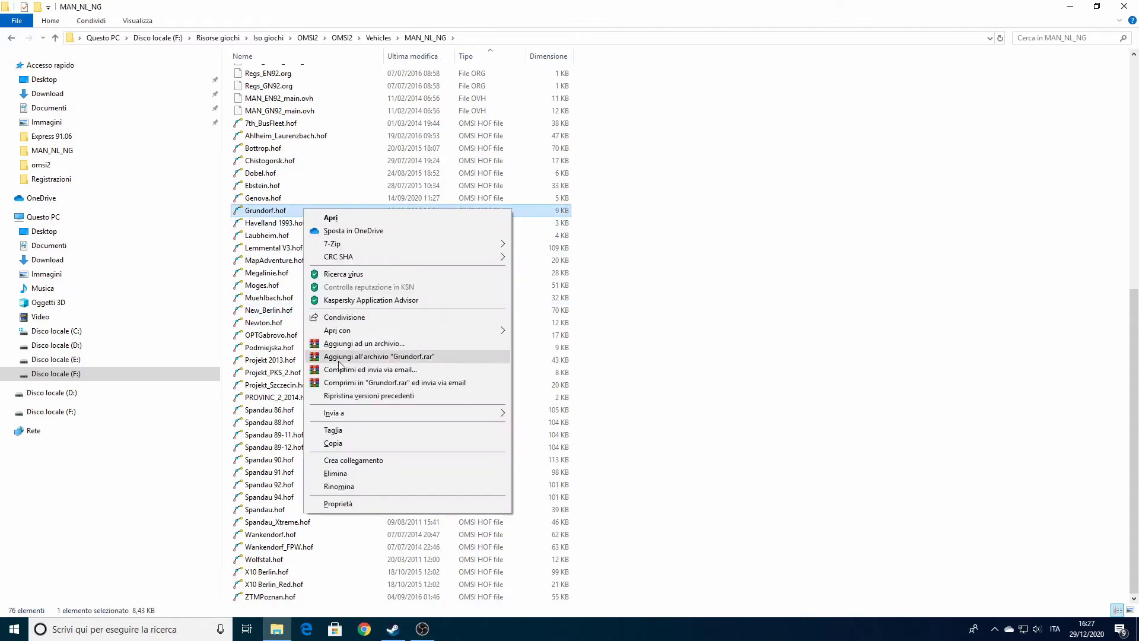
{"action": "mouse_move", "coordinate": [336, 330]}
{"action": "left_click", "coordinate": [554, 363]}
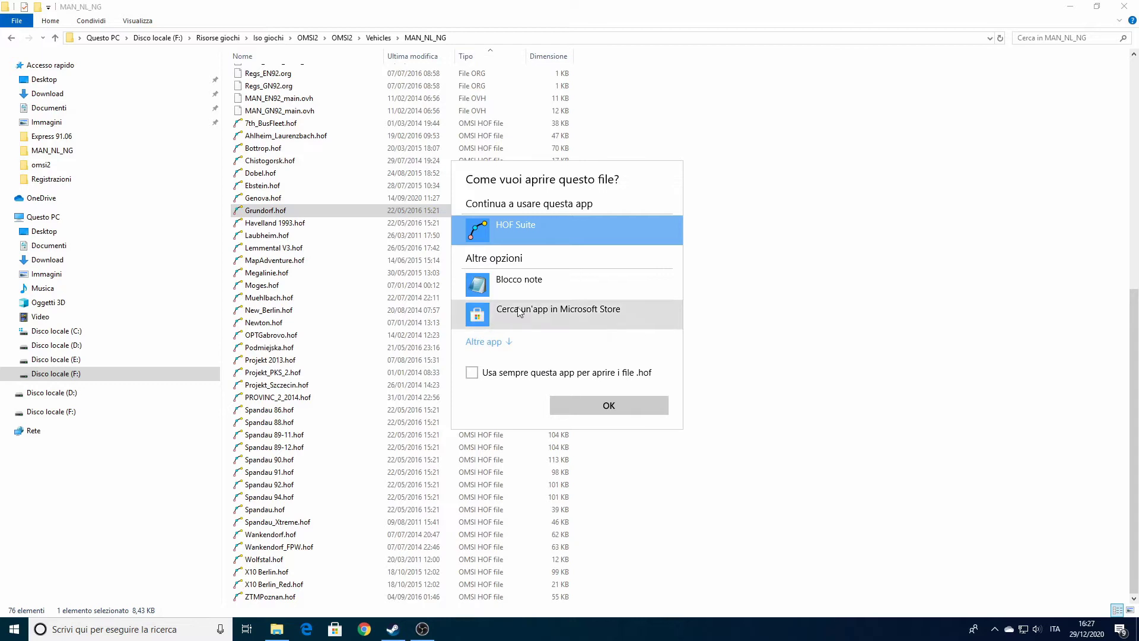
{"action": "left_click", "coordinate": [546, 283]}
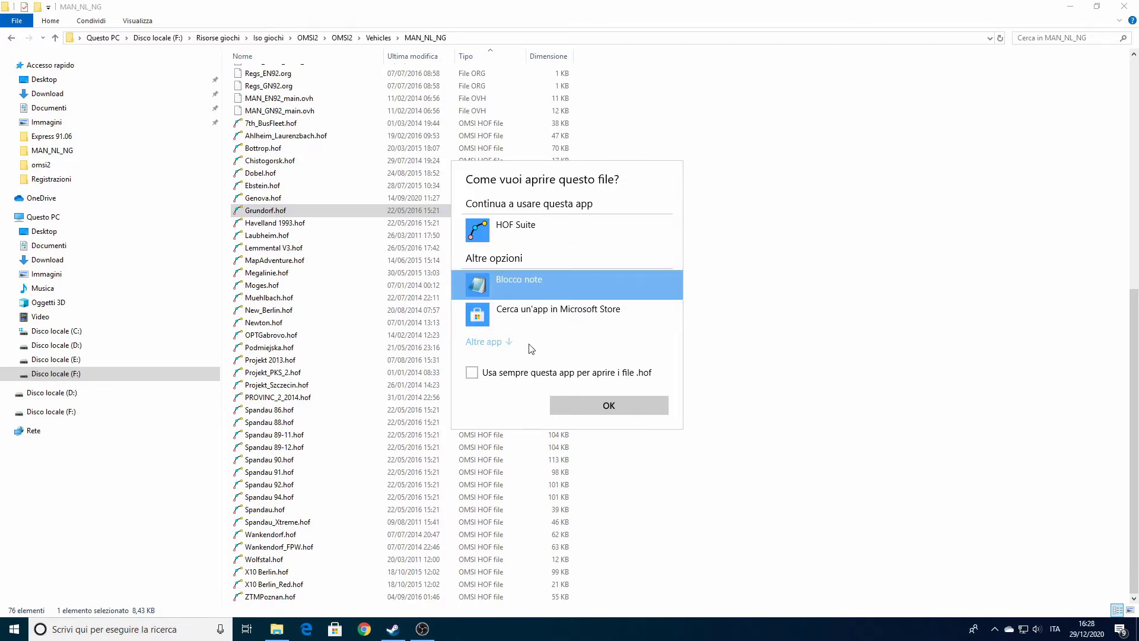
{"action": "left_click", "coordinate": [503, 343]}
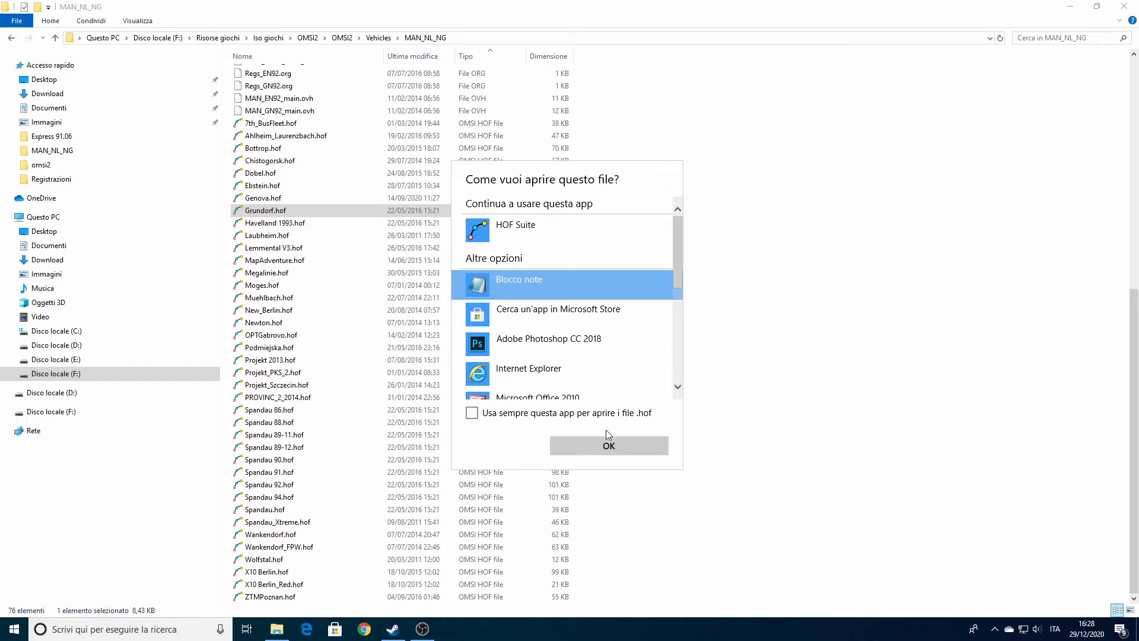
{"action": "left_click", "coordinate": [606, 445]}
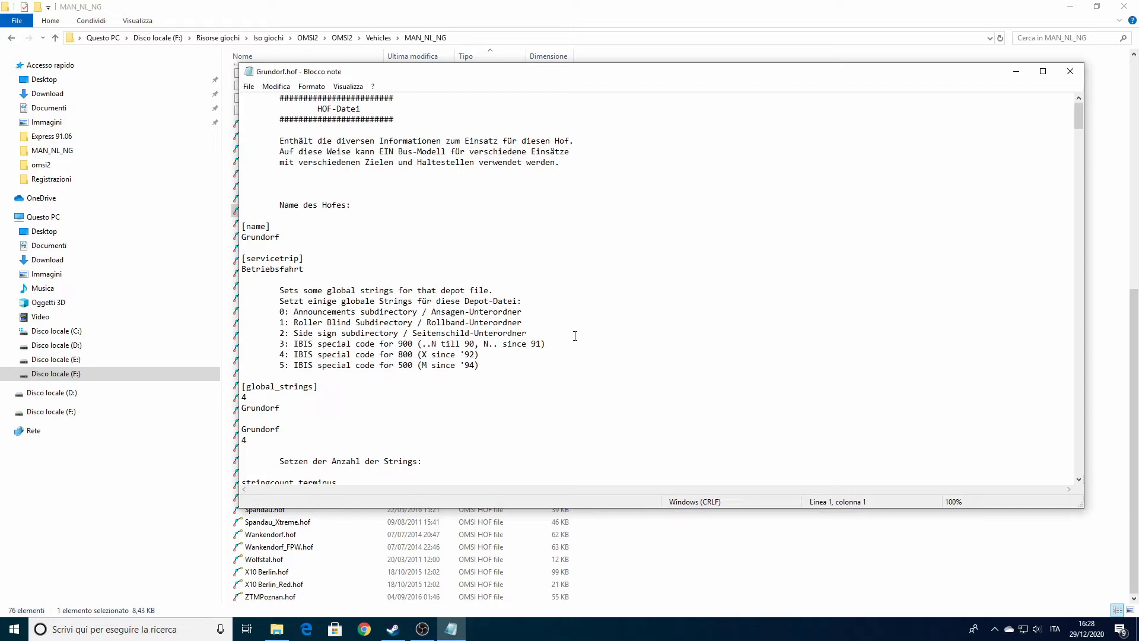
Examine the depot file's terminus entries, from the first addterminus_allexit block down to the Tutorial entry.
{"action": "scroll", "coordinate": [593, 291], "scroll_direction": "down", "scroll_amount": 20}
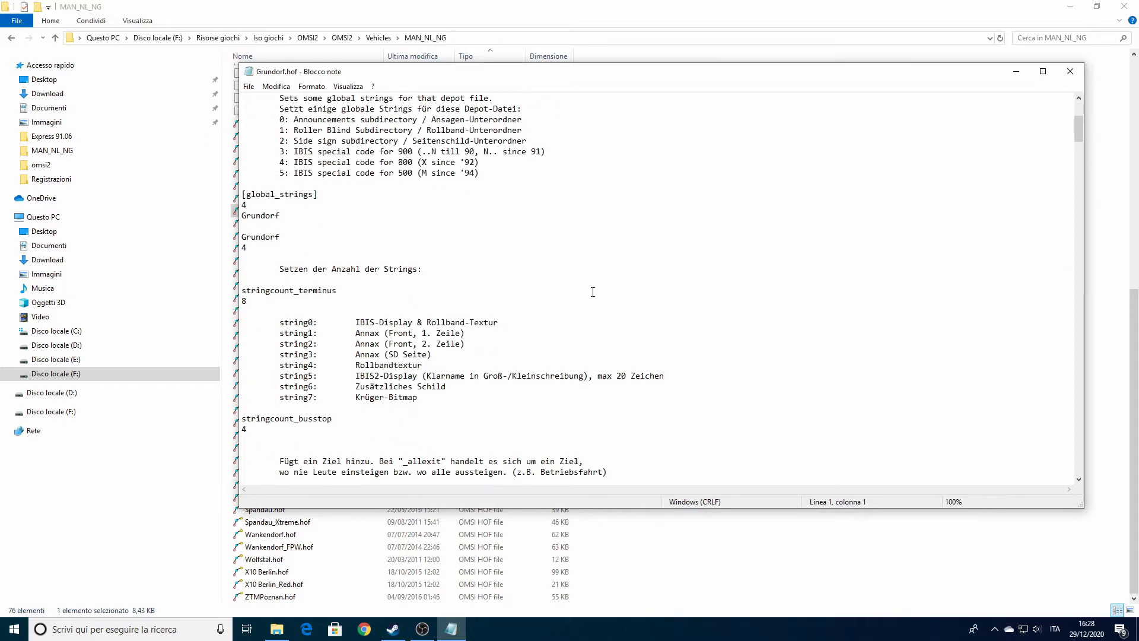
{"action": "scroll", "coordinate": [512, 320], "scroll_direction": "down", "scroll_amount": 3}
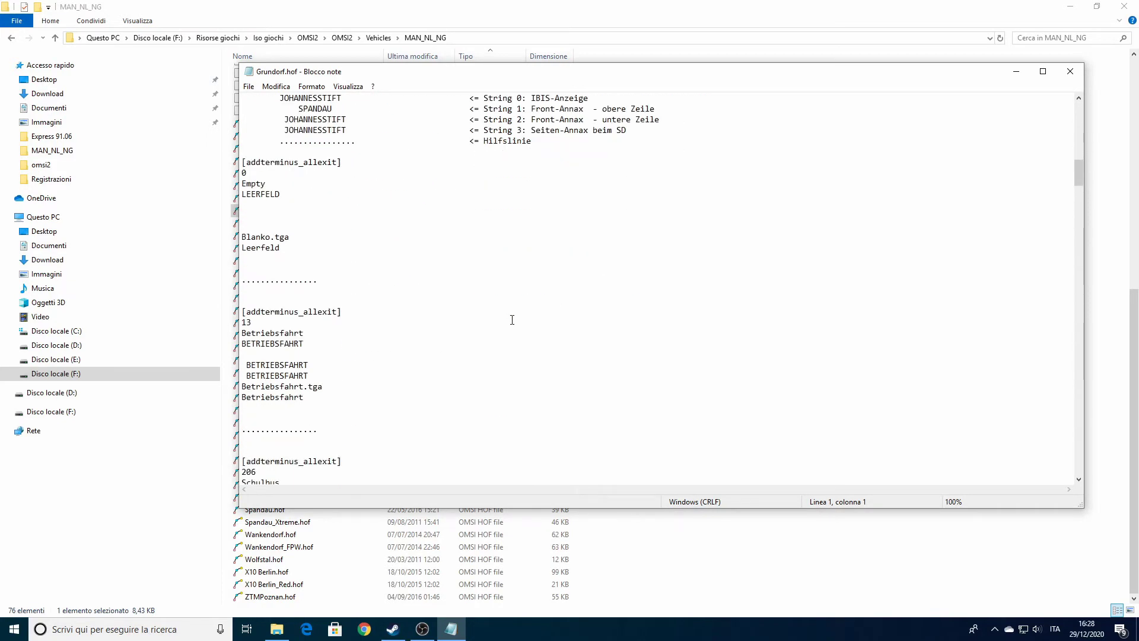
{"action": "left_click_drag", "start_coordinate": [340, 130], "coordinate": [241, 130]}
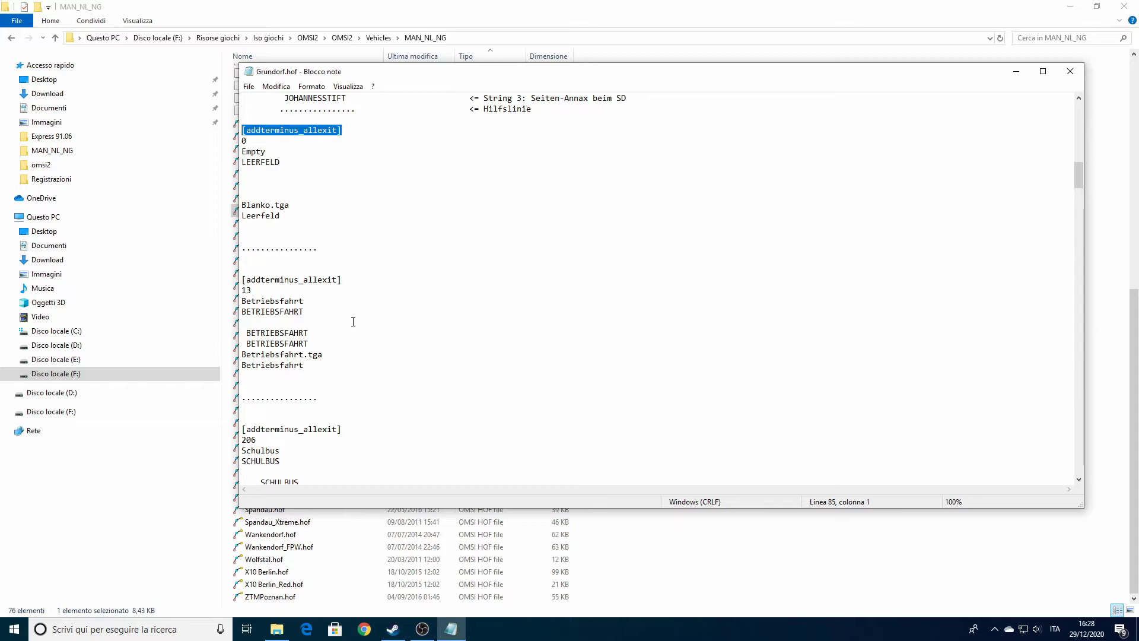
{"action": "scroll", "coordinate": [347, 281], "scroll_direction": "down", "scroll_amount": 20}
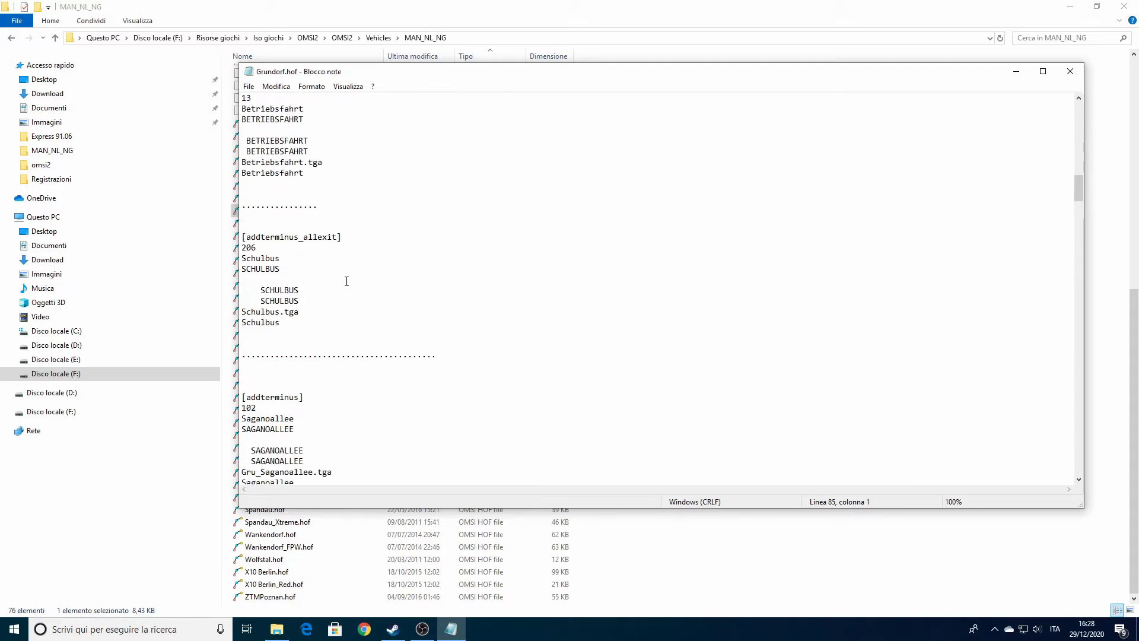
{"action": "scroll", "coordinate": [346, 282], "scroll_direction": "down", "scroll_amount": 20}
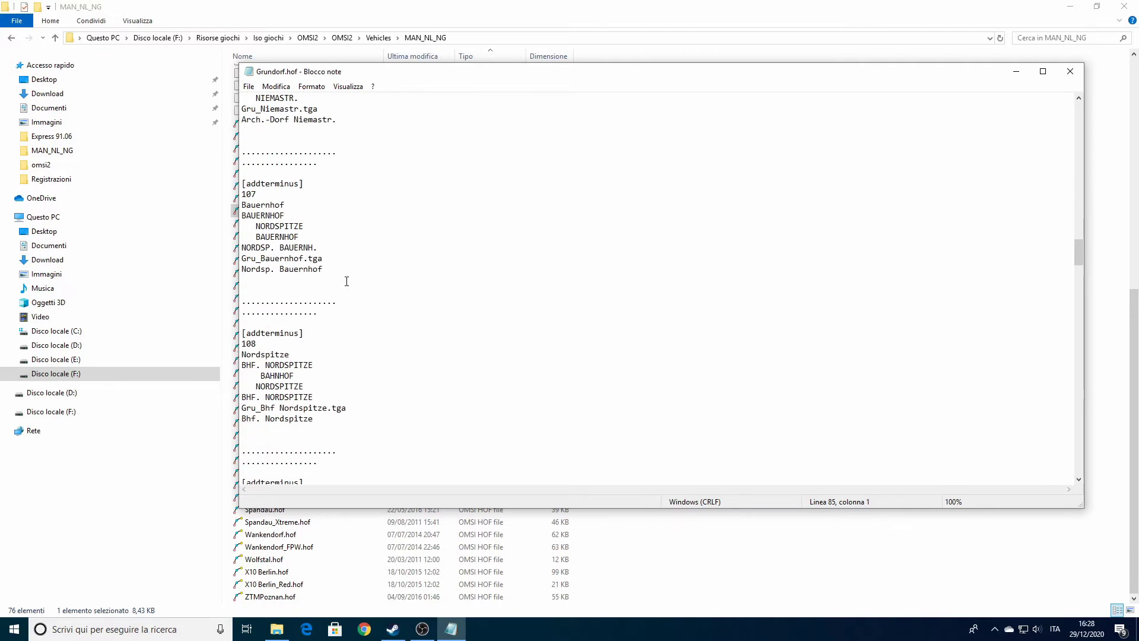
{"action": "scroll", "coordinate": [346, 281], "scroll_direction": "down", "scroll_amount": 20}
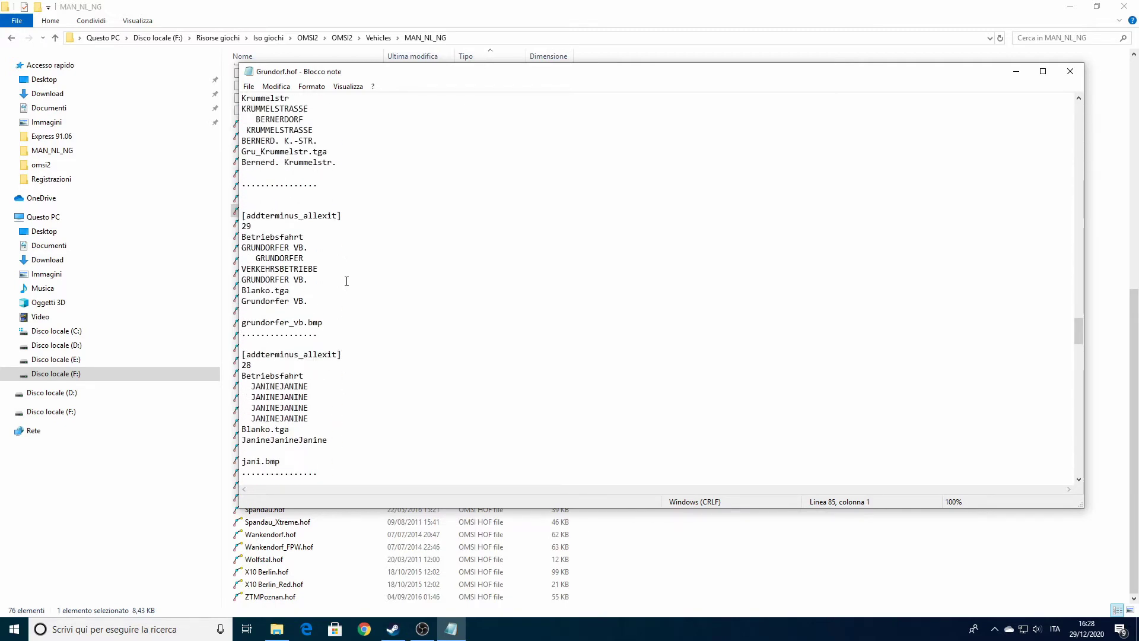
{"action": "scroll", "coordinate": [346, 281], "scroll_direction": "down", "scroll_amount": 4}
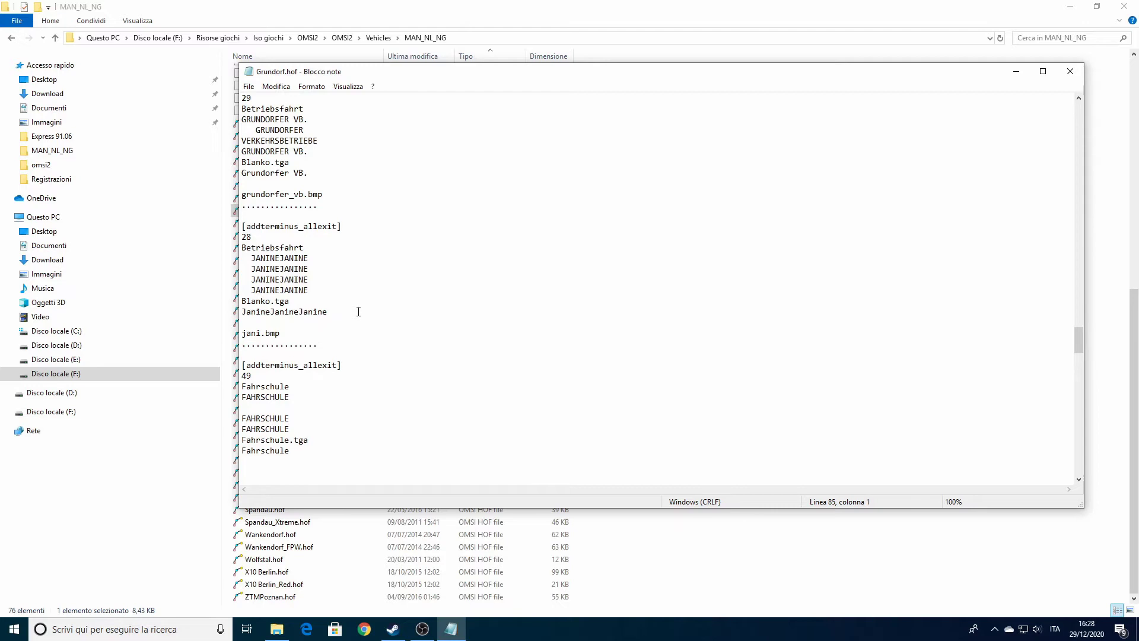
{"action": "scroll", "coordinate": [358, 312], "scroll_direction": "down", "scroll_amount": 8}
{"action": "scroll", "coordinate": [358, 311], "scroll_direction": "up", "scroll_amount": 6}
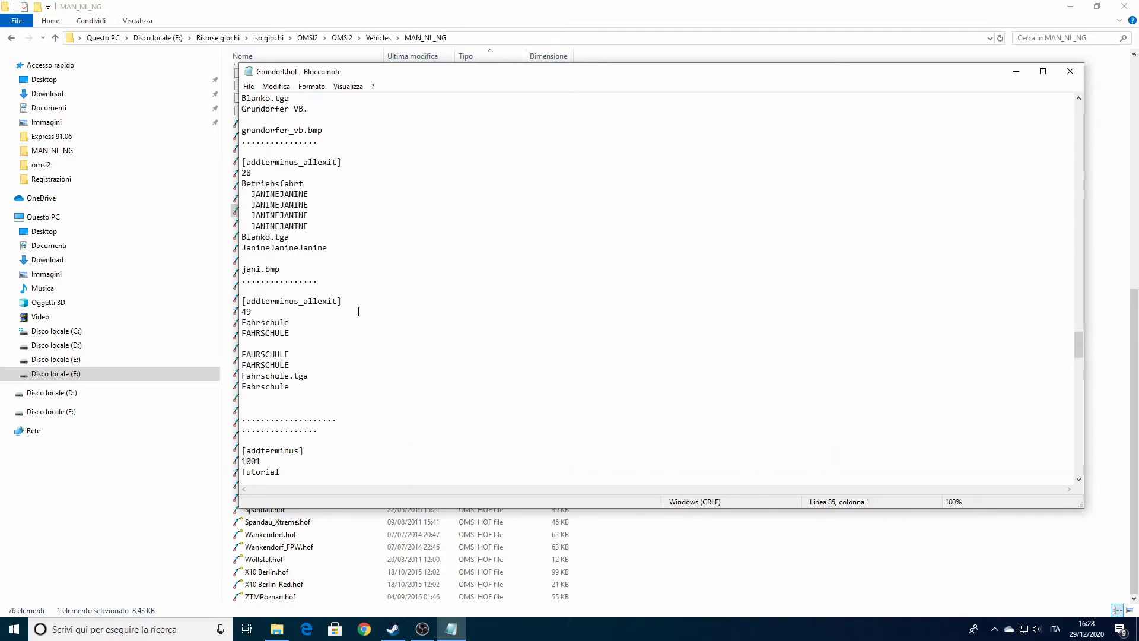
{"action": "scroll", "coordinate": [358, 311], "scroll_direction": "up", "scroll_amount": 1}
{"action": "scroll", "coordinate": [359, 312], "scroll_direction": "down", "scroll_amount": 1}
{"action": "scroll", "coordinate": [318, 347], "scroll_direction": "down", "scroll_amount": 3}
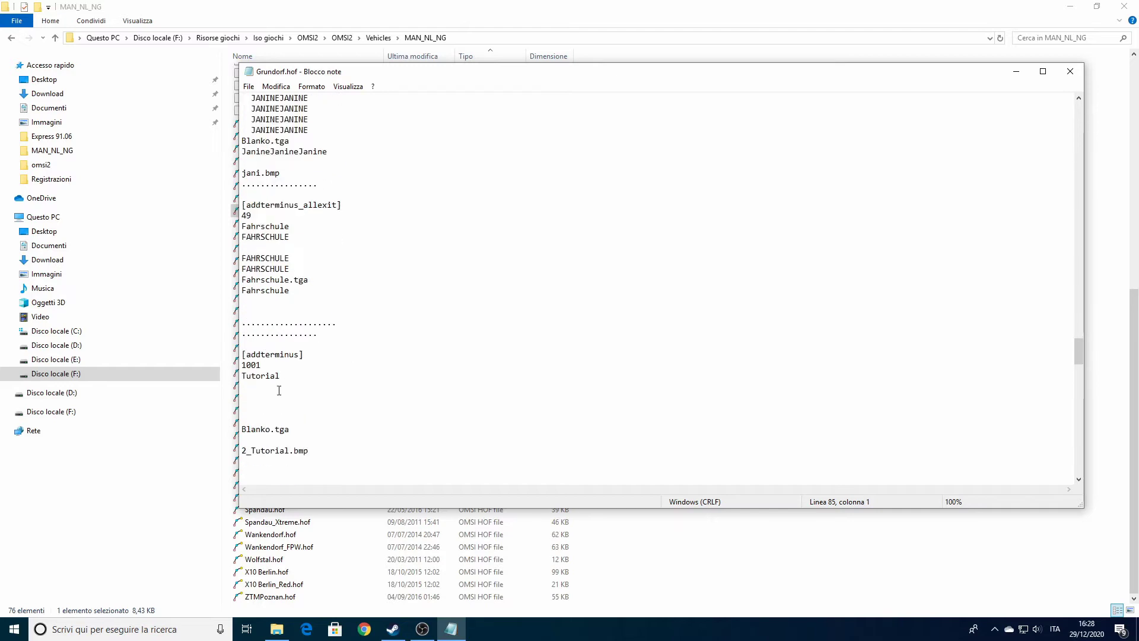
{"action": "scroll", "coordinate": [279, 390], "scroll_direction": "up", "scroll_amount": 3}
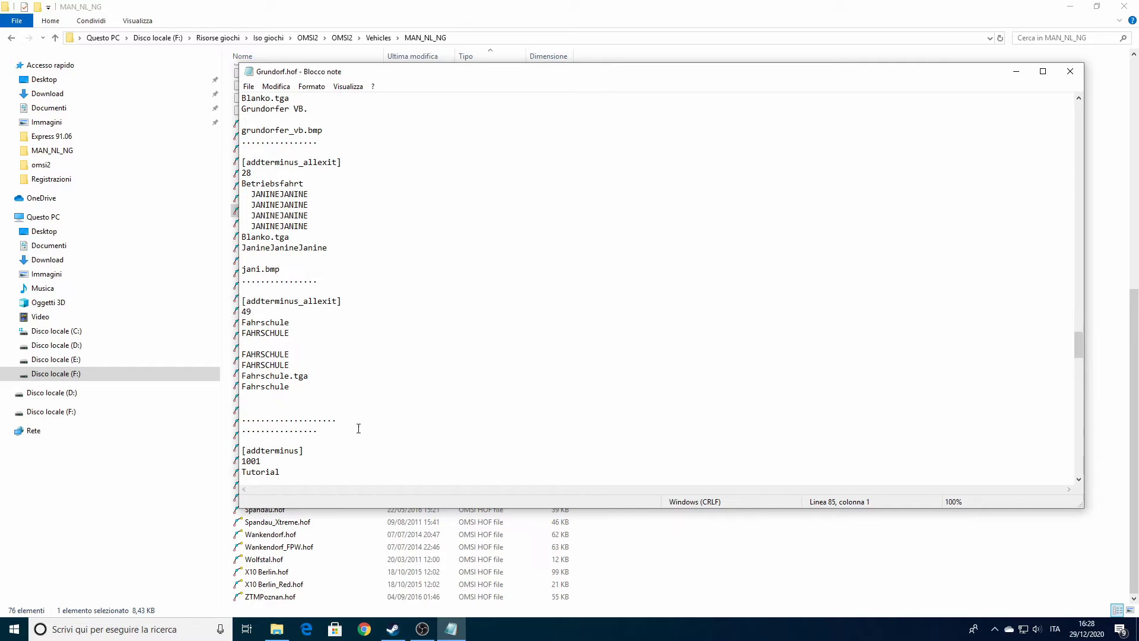
Duplicate the code 49 Fahrschule terminus block, including its dotted separator, directly below the original.
{"action": "left_click_drag", "start_coordinate": [337, 422], "coordinate": [238, 291]}
{"action": "key", "text": "ctrl+c"}
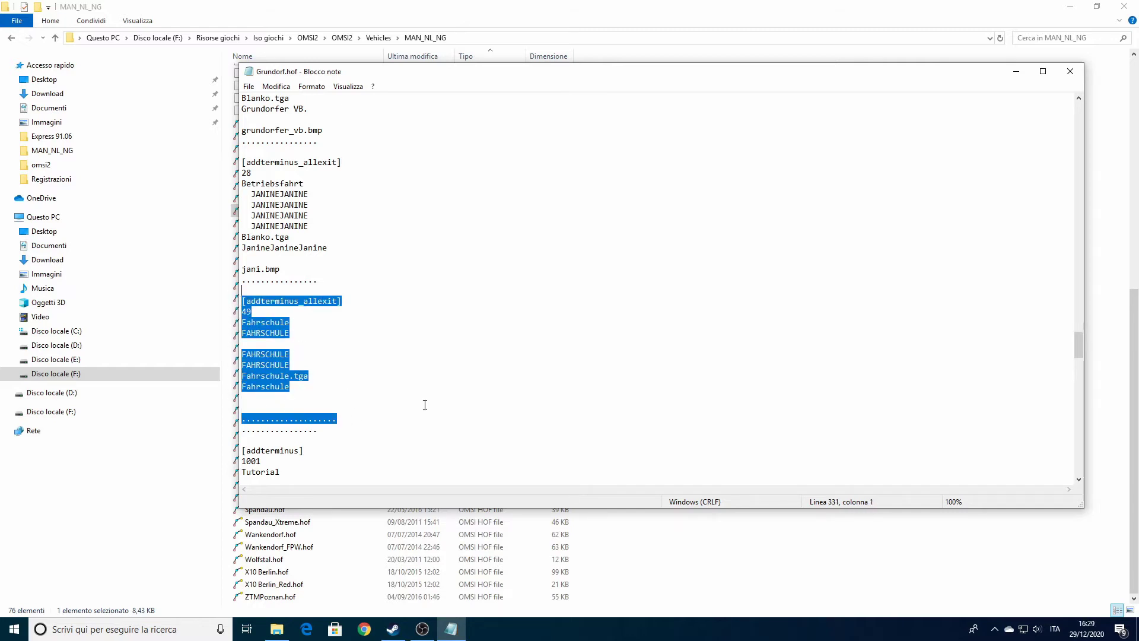
{"action": "scroll", "coordinate": [424, 405], "scroll_direction": "down", "scroll_amount": 2}
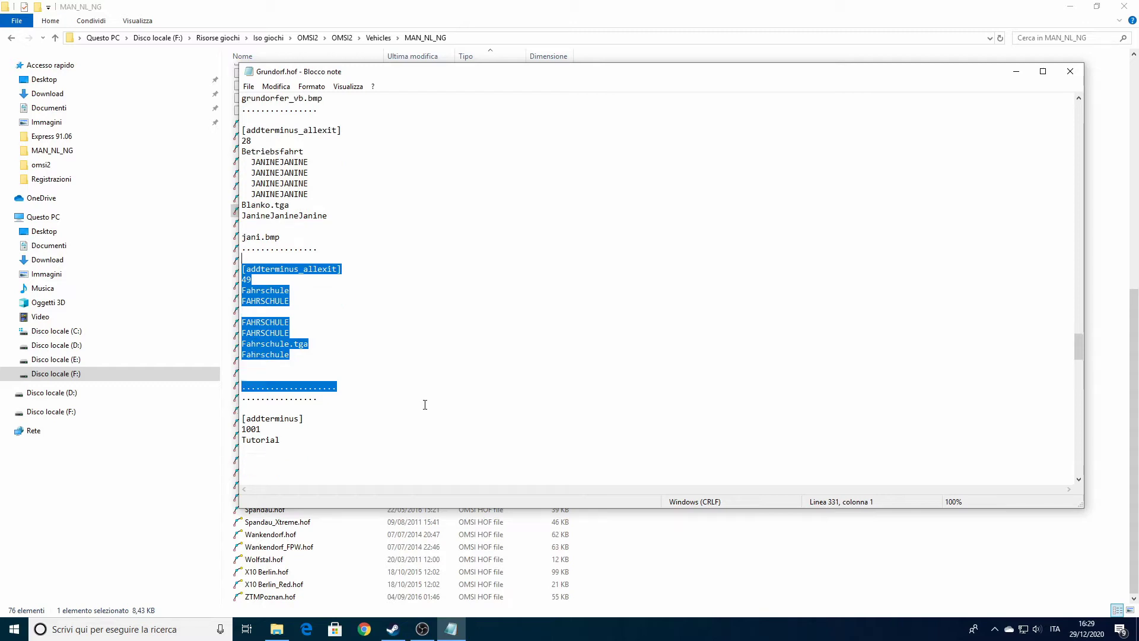
{"action": "left_click", "coordinate": [350, 354]}
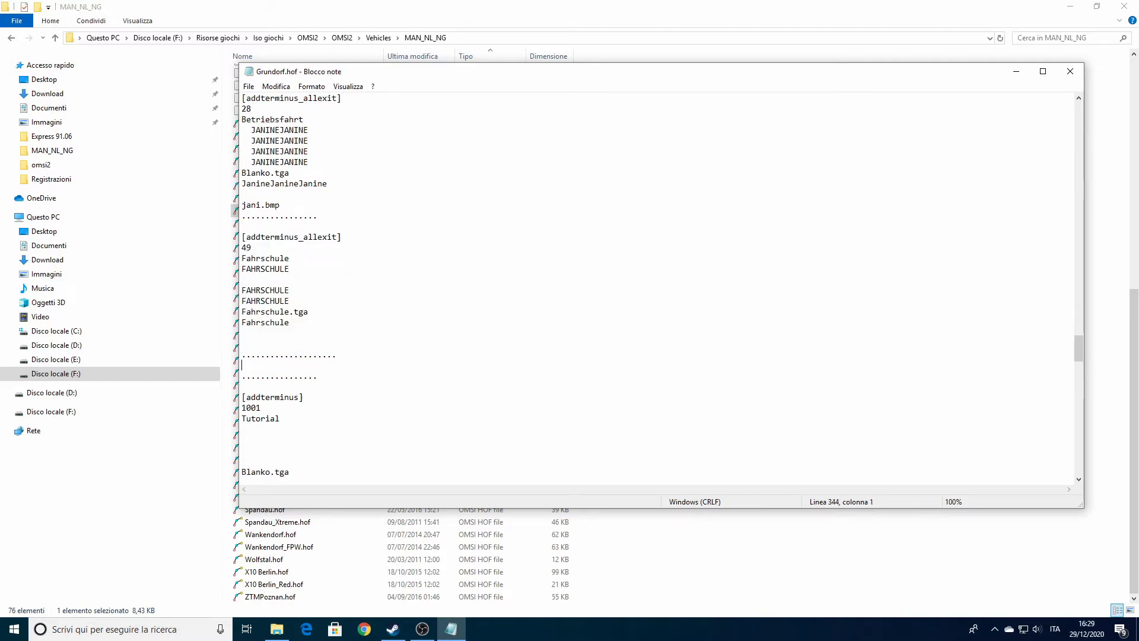
{"action": "key", "text": "ctrl+v"}
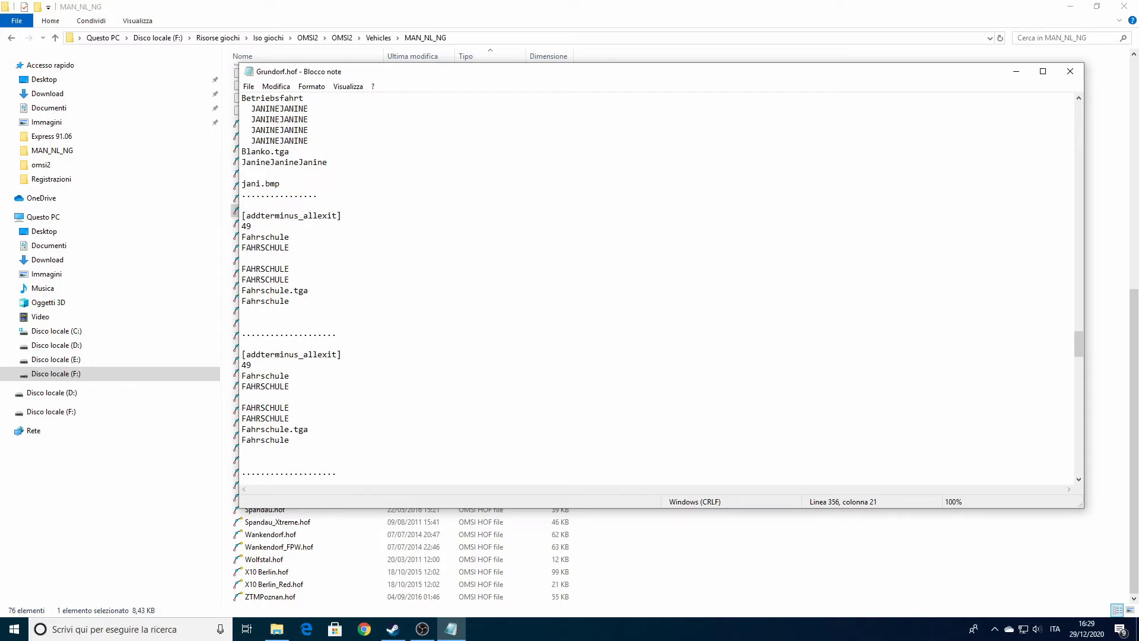
Set the terminus code of the duplicated Fahrschule block to 50.
{"action": "scroll", "coordinate": [274, 370], "scroll_direction": "up", "scroll_amount": 6}
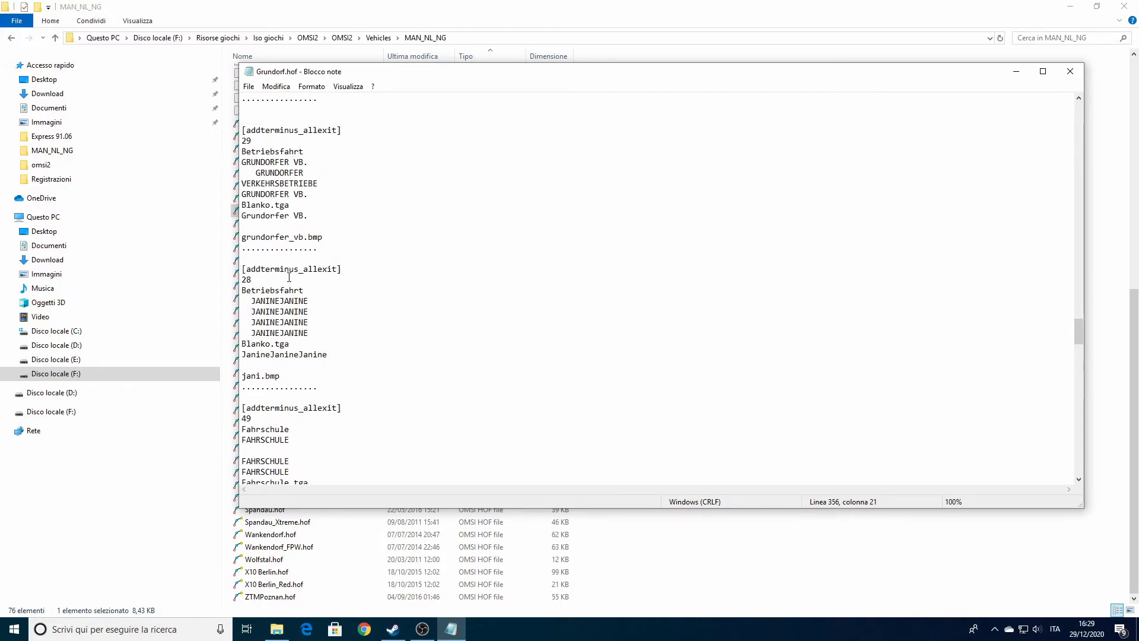
{"action": "scroll", "coordinate": [274, 193], "scroll_direction": "up", "scroll_amount": 11}
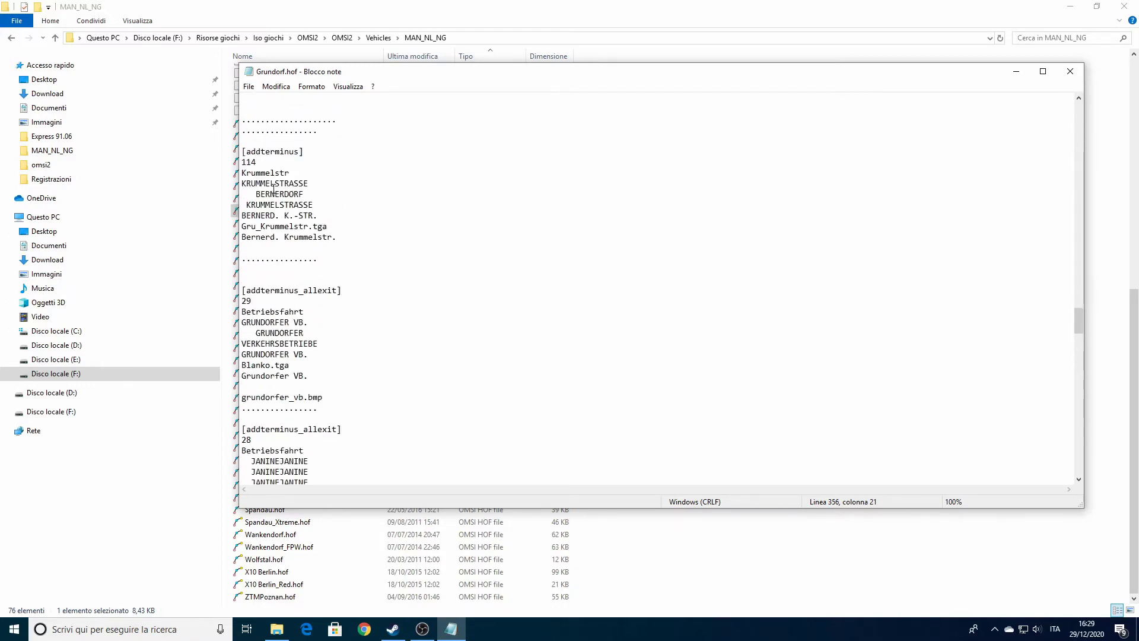
{"action": "scroll", "coordinate": [289, 185], "scroll_direction": "up", "scroll_amount": 20}
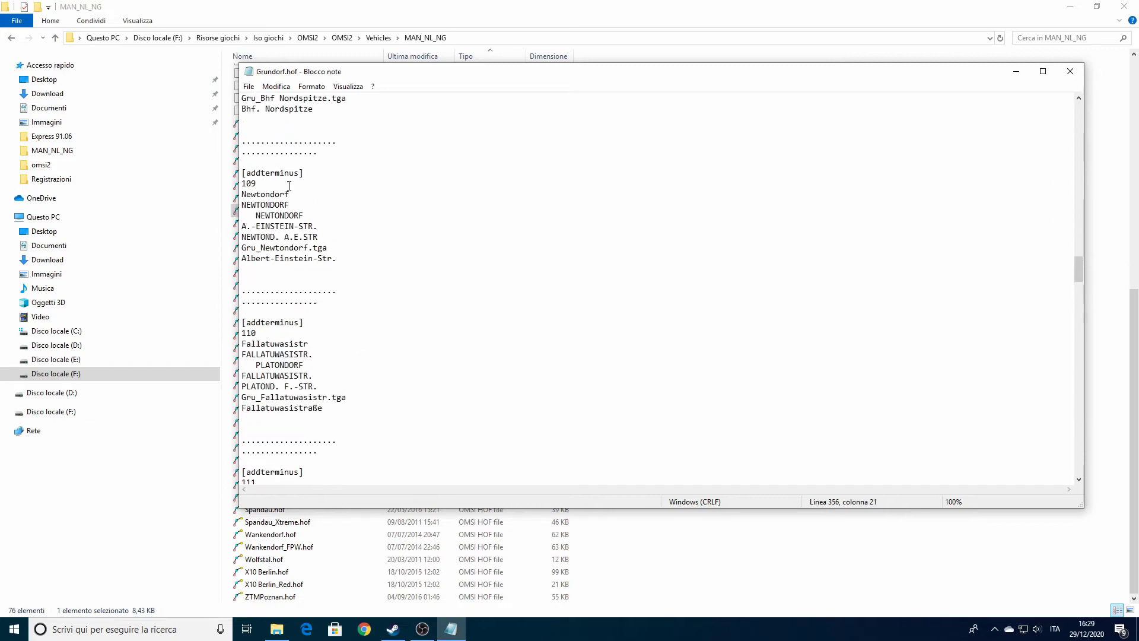
{"action": "scroll", "coordinate": [332, 318], "scroll_direction": "down", "scroll_amount": 20}
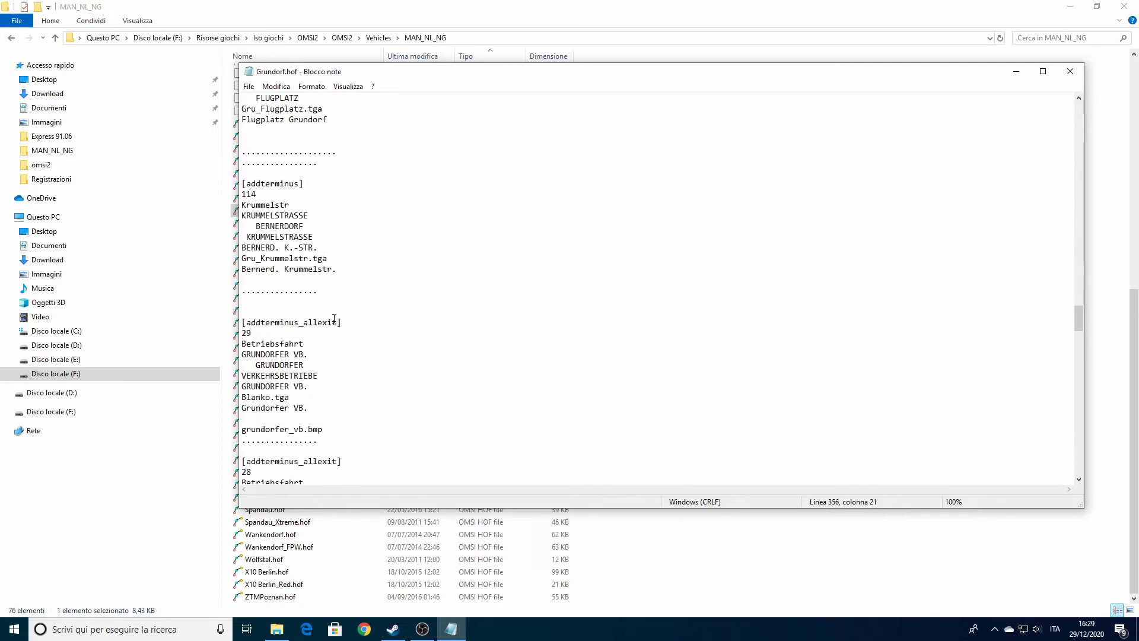
{"action": "scroll", "coordinate": [334, 319], "scroll_direction": "down", "scroll_amount": 9}
{"action": "scroll", "coordinate": [326, 308], "scroll_direction": "up", "scroll_amount": 7}
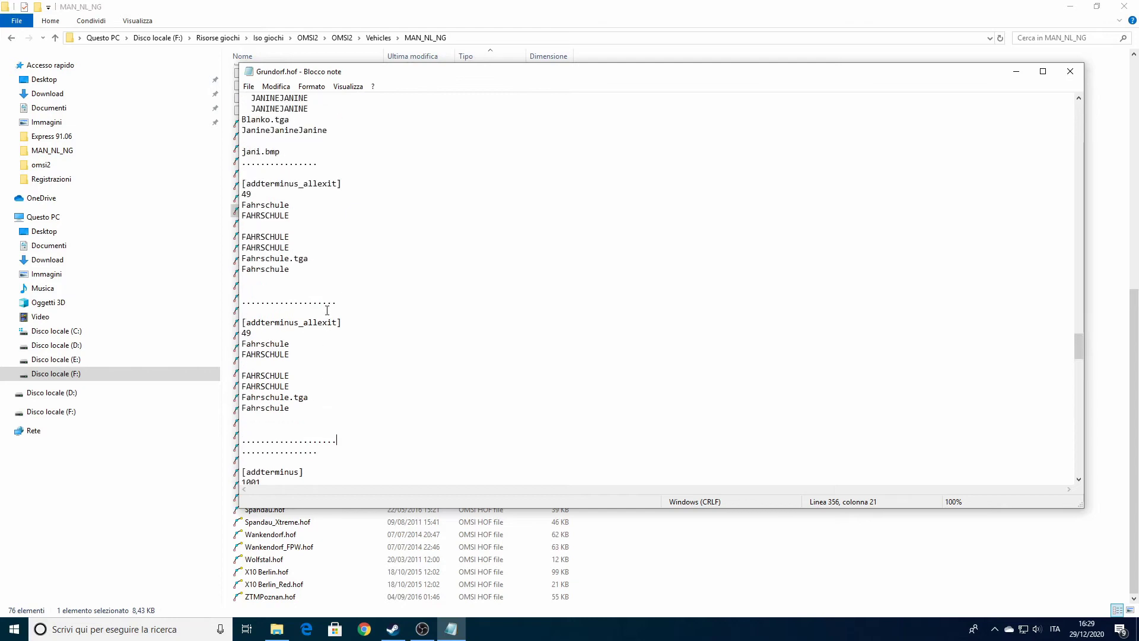
{"action": "left_click_drag", "start_coordinate": [260, 332], "coordinate": [215, 327]}
{"action": "type", "text": "50"}
Replace the two name lines under code 50 with "linea 2" and "linea2".
{"action": "left_click", "coordinate": [291, 344]}
{"action": "left_click_drag", "start_coordinate": [292, 345], "coordinate": [240, 347]}
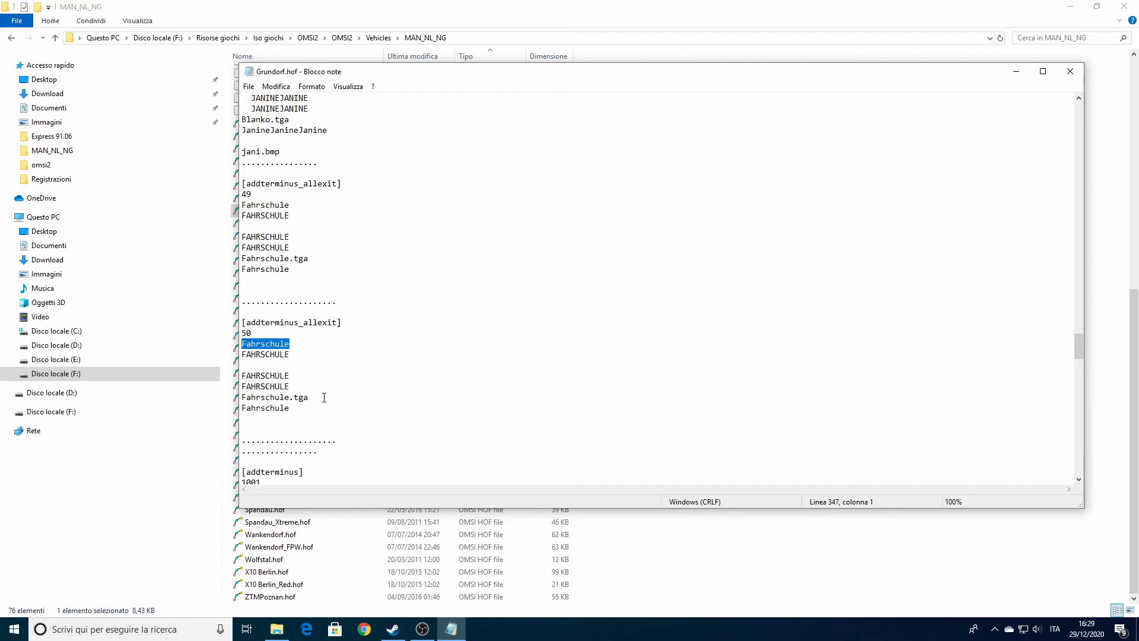
{"action": "type", "text": "l"}
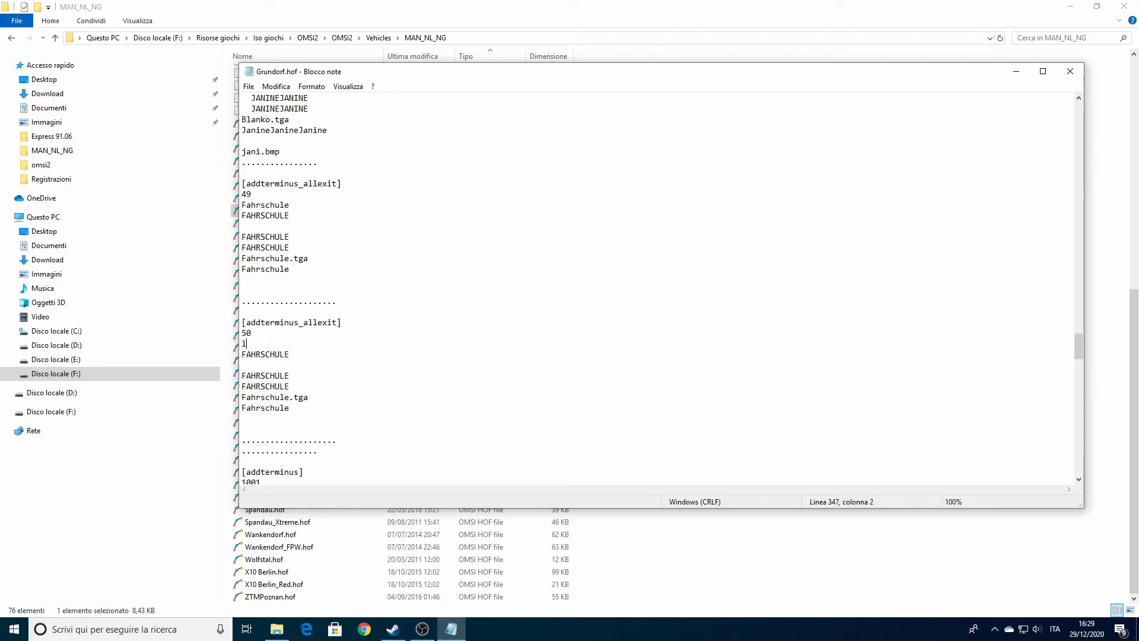
{"action": "type", "text": "inea 2"}
{"action": "key", "text": "Down"}
{"action": "left_click_drag", "start_coordinate": [298, 357], "coordinate": [233, 360]}
{"action": "type", "text": "linea2"}
{"action": "key", "text": "Home"}
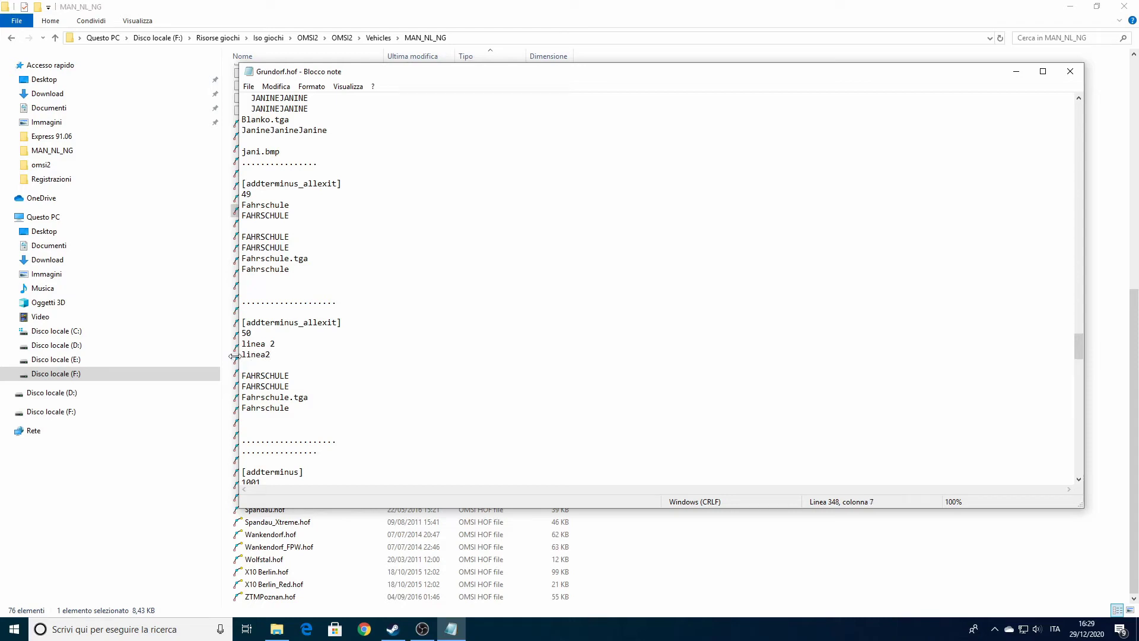
Enter "via don sturzo" on the blank line below "linea2" in the code 50 entry.
{"action": "key", "text": "Up"}
{"action": "key", "text": "Up"}
{"action": "key", "text": "Down"}
{"action": "key", "text": "Down"}
{"action": "key", "text": "Down"}
{"action": "left_click", "coordinate": [274, 365]}
{"action": "type", "text": "via don sturzo"}
Replace the FAHRSCHULE line below "via don sturzo" with "per mestre fs" and save the file.
{"action": "key", "text": "shift+Home"}
{"action": "key", "text": "BackSpace"}
{"action": "type", "text": "PER mestre fs"}
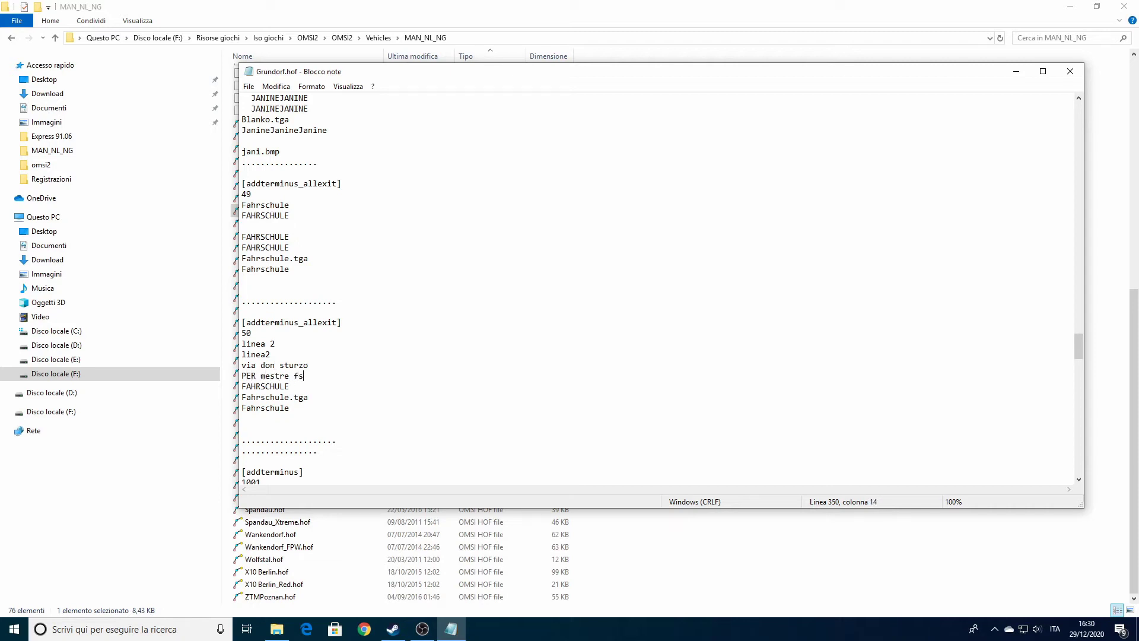
{"action": "type", "text": "per"}
{"action": "key", "text": "Delete"}
{"action": "key", "text": "Delete"}
{"action": "key", "text": "Delete"}
{"action": "left_click", "coordinate": [249, 86]}
{"action": "left_click", "coordinate": [278, 126]}
{"action": "left_click_drag", "start_coordinate": [304, 376], "coordinate": [233, 369]}
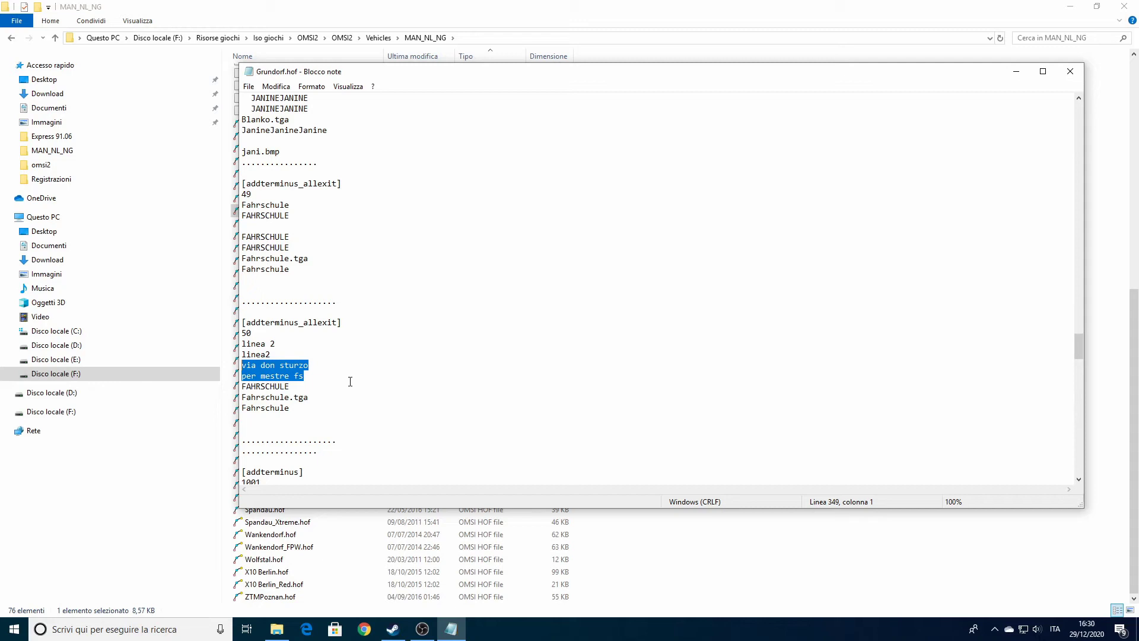
Paste another copy of the code 49 Fahrschule block below the code 50 entry's dotted separator.
{"action": "left_click_drag", "start_coordinate": [355, 299], "coordinate": [239, 185]}
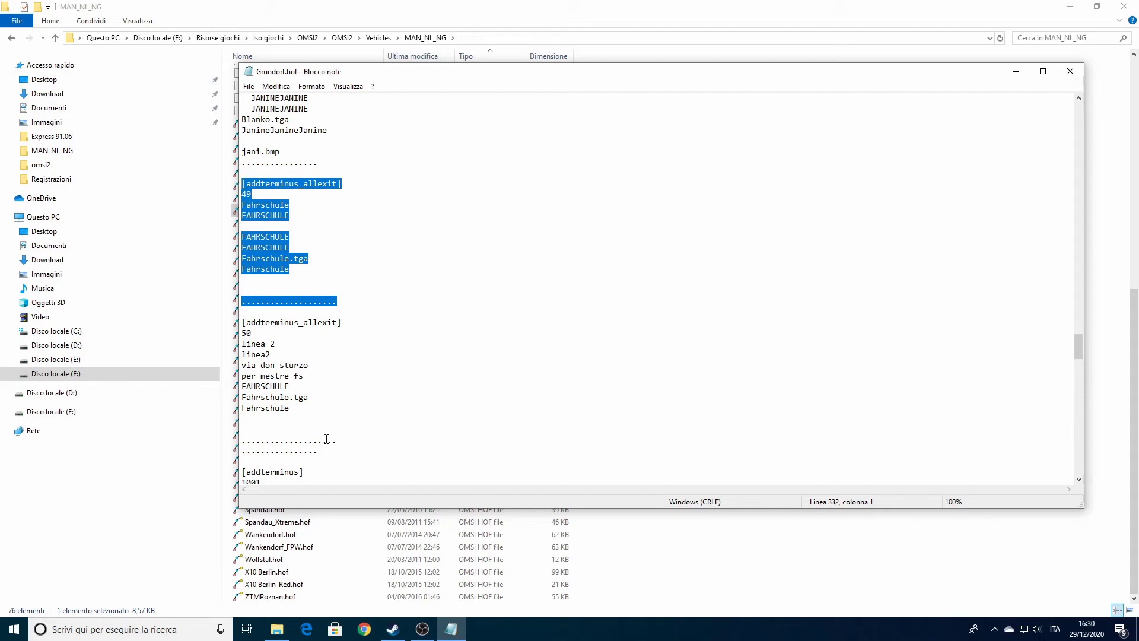
{"action": "left_click", "coordinate": [356, 445]}
{"action": "key", "text": "Return"}
{"action": "key", "text": "ctrl+v"}
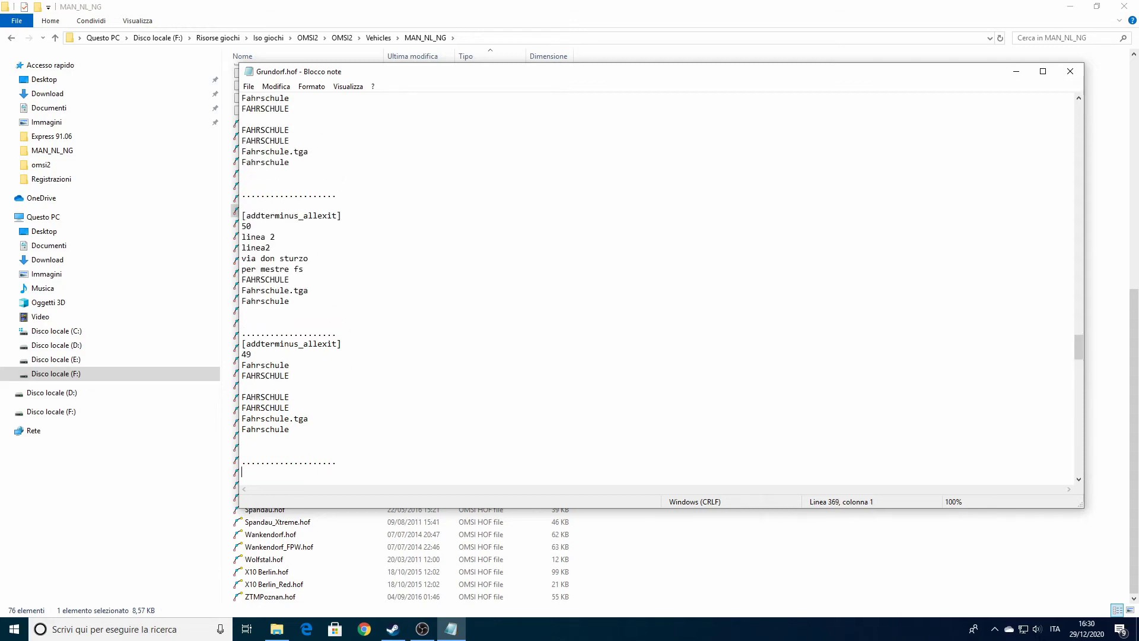
Set the pasted block's code to 51 and replace its two name lines with "linea venezia".
{"action": "double_click", "coordinate": [246, 355]}
{"action": "type", "text": "51"}
{"action": "left_click_drag", "start_coordinate": [291, 365], "coordinate": [241, 365]}
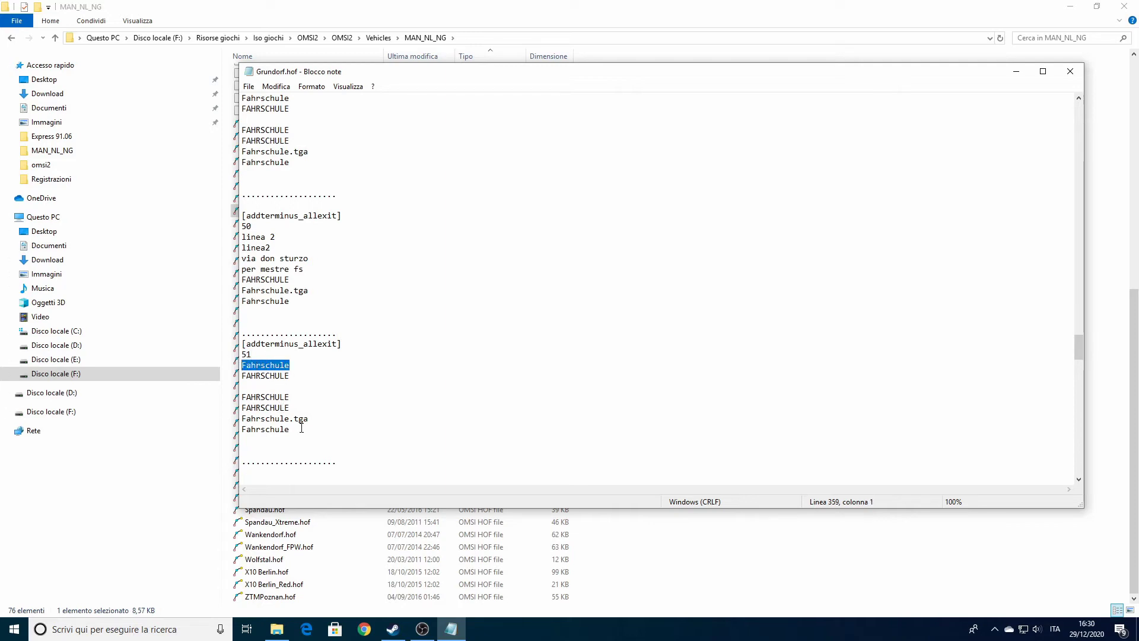
{"action": "type", "text": "linea venezia"}
{"action": "key", "text": "shift+End"}
{"action": "type", "text": "linea venezia"}
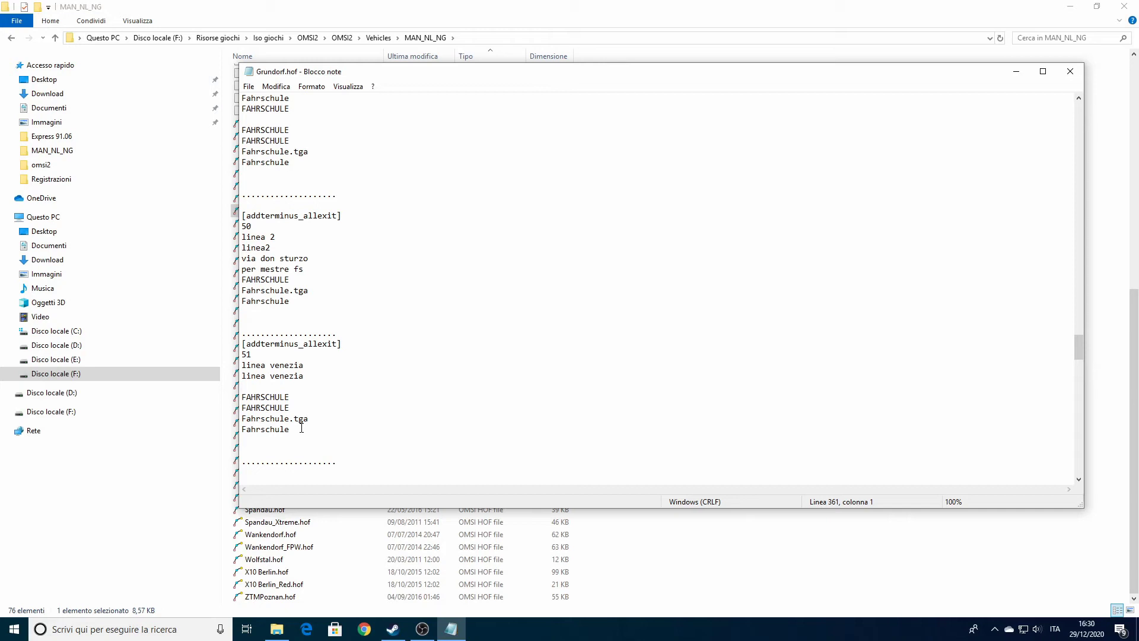
Enter "VENEZIA" on the blank line of the code 51 entry and clear the FAHRSCHULE line directly below it.
{"action": "left_click", "coordinate": [261, 375]}
{"action": "type", "text": "VENEZIA"}
{"action": "key", "text": "Down"}
{"action": "key", "text": "BackSpace"}
{"action": "key", "text": "BackSpace"}
{"action": "key", "text": "BackSpace"}
{"action": "key", "text": "BackSpace"}
{"action": "key", "text": "BackSpace"}
{"action": "key", "text": "BackSpace"}
{"action": "key", "text": "BackSpace"}
{"action": "key", "text": "BackSpace"}
{"action": "key", "text": "BackSpace"}
{"action": "key", "text": "BackSpace"}
{"action": "key", "text": "BackSpace"}
{"action": "key", "text": "Return"}
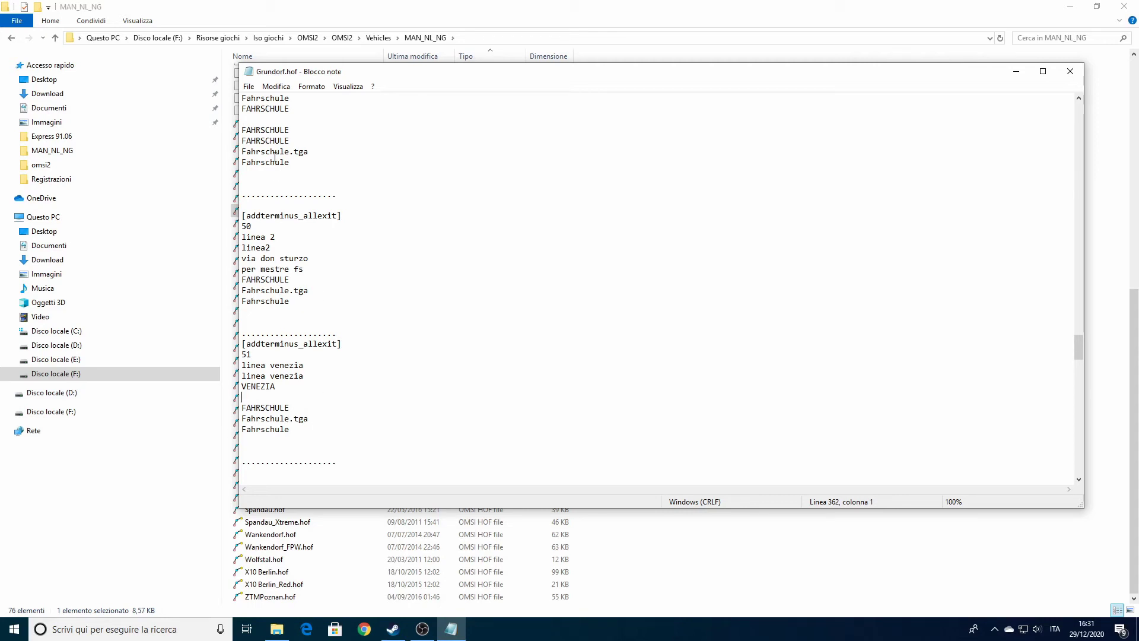
Save Grundorf.hof and close the file.
{"action": "left_click", "coordinate": [249, 86]}
{"action": "left_click", "coordinate": [261, 129]}
{"action": "left_click", "coordinate": [1070, 71]}
Go back up to the OMSI2 folder and launch Omsi.exe.
{"action": "key", "text": "BackSpace"}
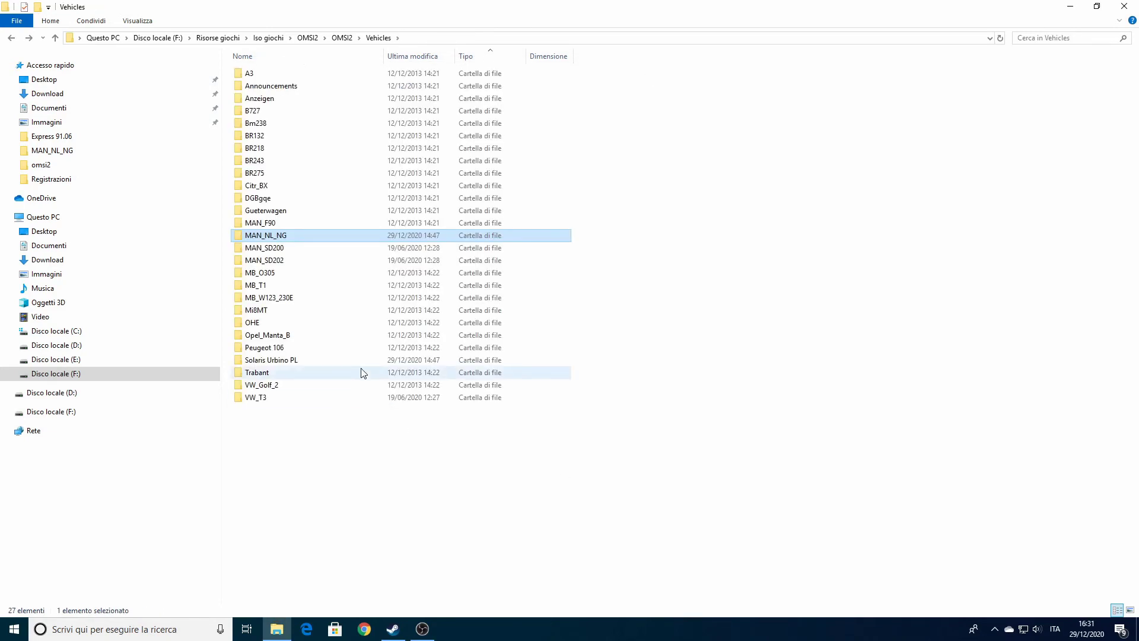
{"action": "key", "text": "BackSpace"}
{"action": "double_click", "coordinate": [295, 485]}
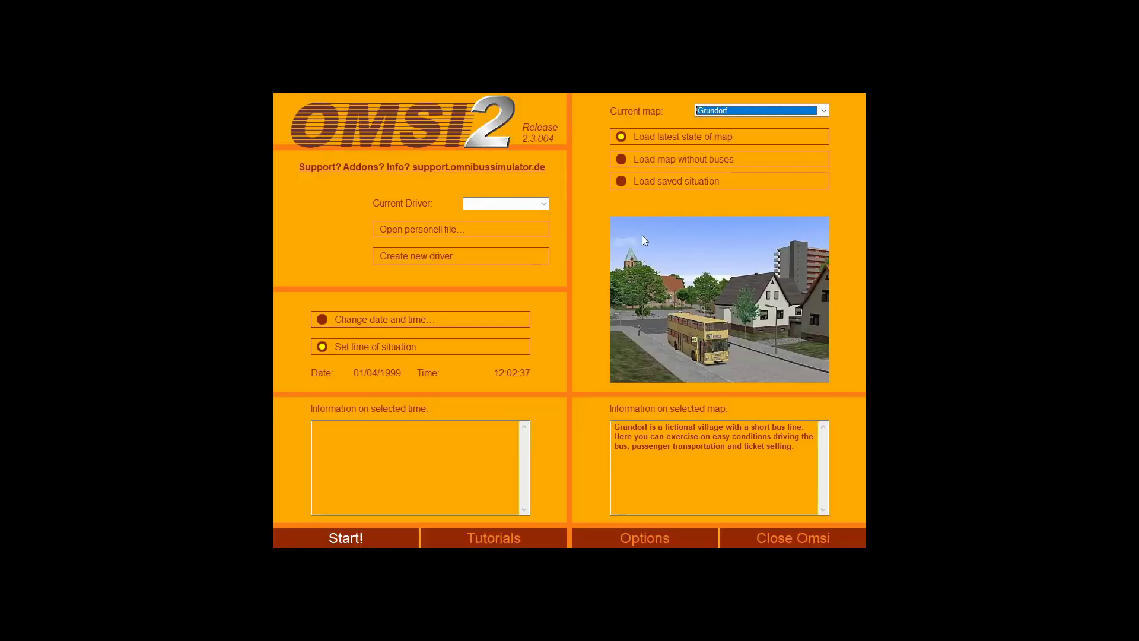
Load the Grundorf map without buses at the Einsteindorf Krankenhaus entry point.
{"action": "left_click", "coordinate": [653, 159]}
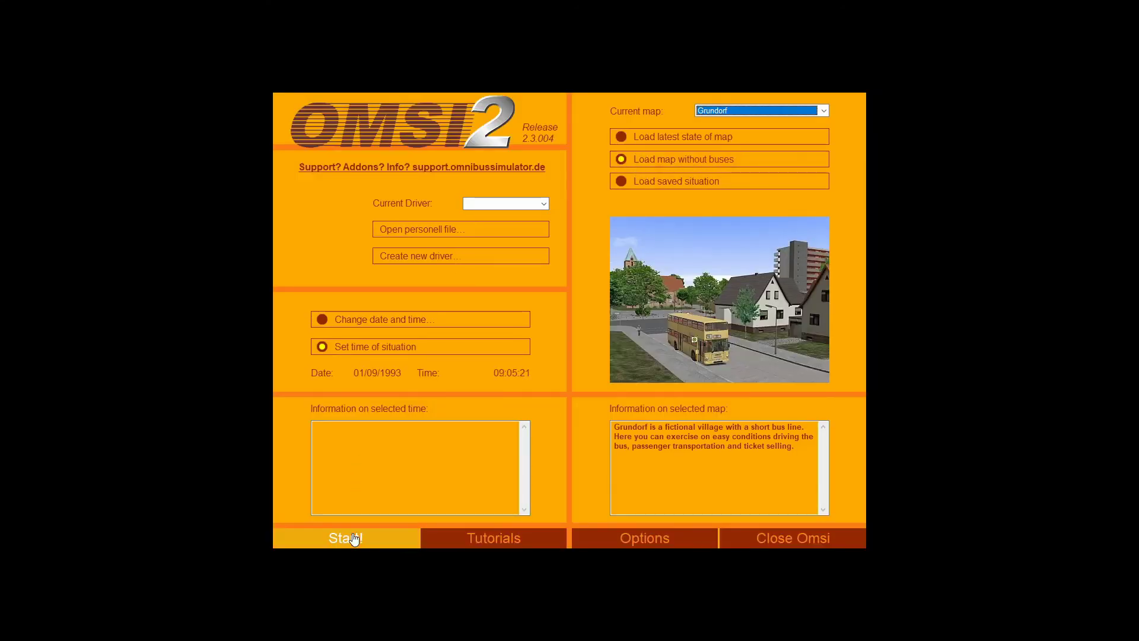
{"action": "left_click", "coordinate": [353, 538]}
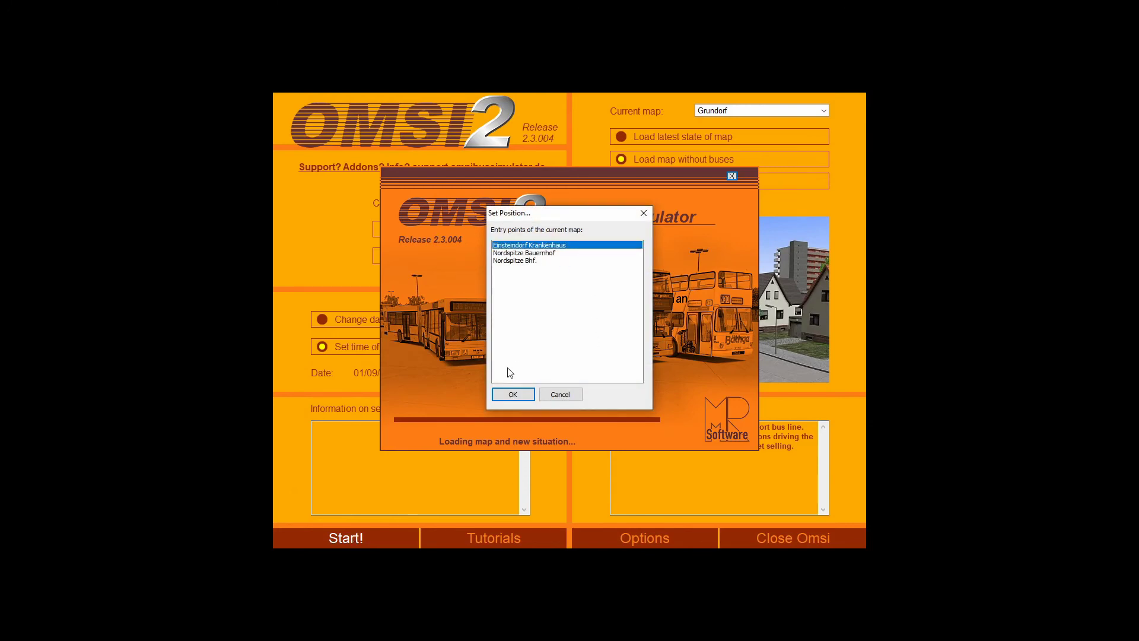
{"action": "left_click", "coordinate": [508, 394]}
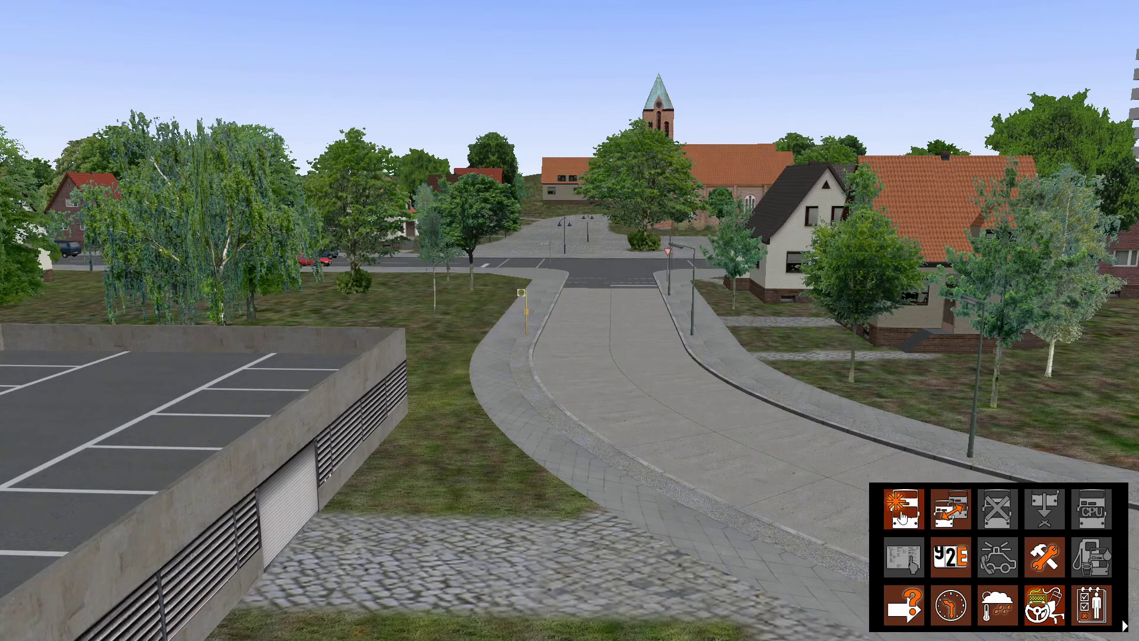
Place a MAN NL202 - EN92 bus in Beige with the Grundorf depot at the Einsteindorf Krankenhaus entry point.
{"action": "left_click", "coordinate": [562, 390]}
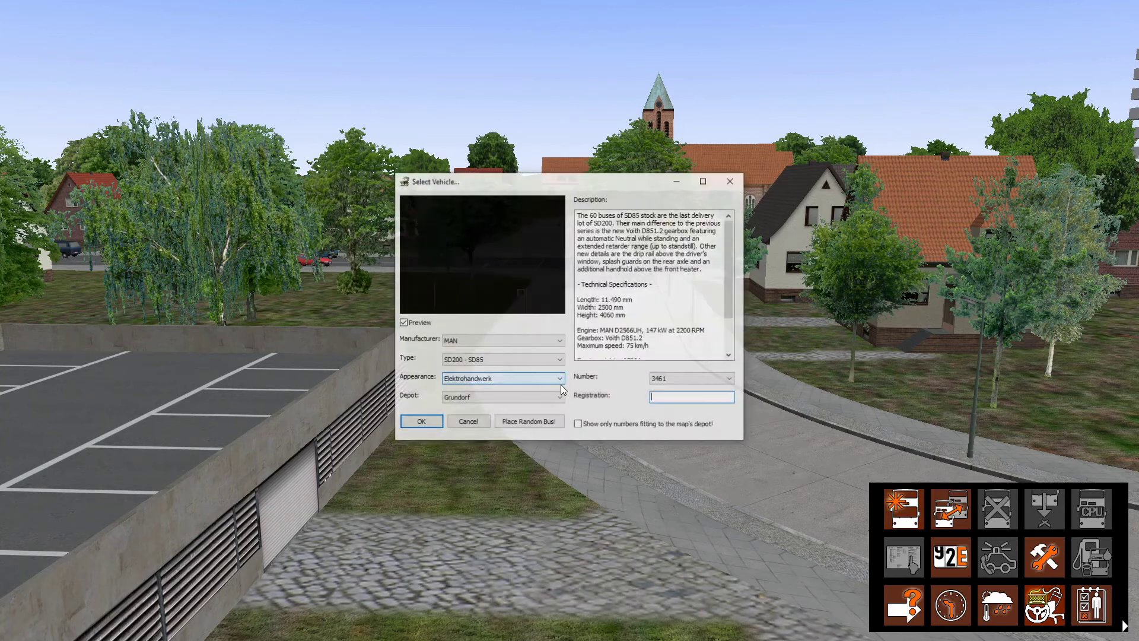
{"action": "left_click", "coordinate": [535, 339]}
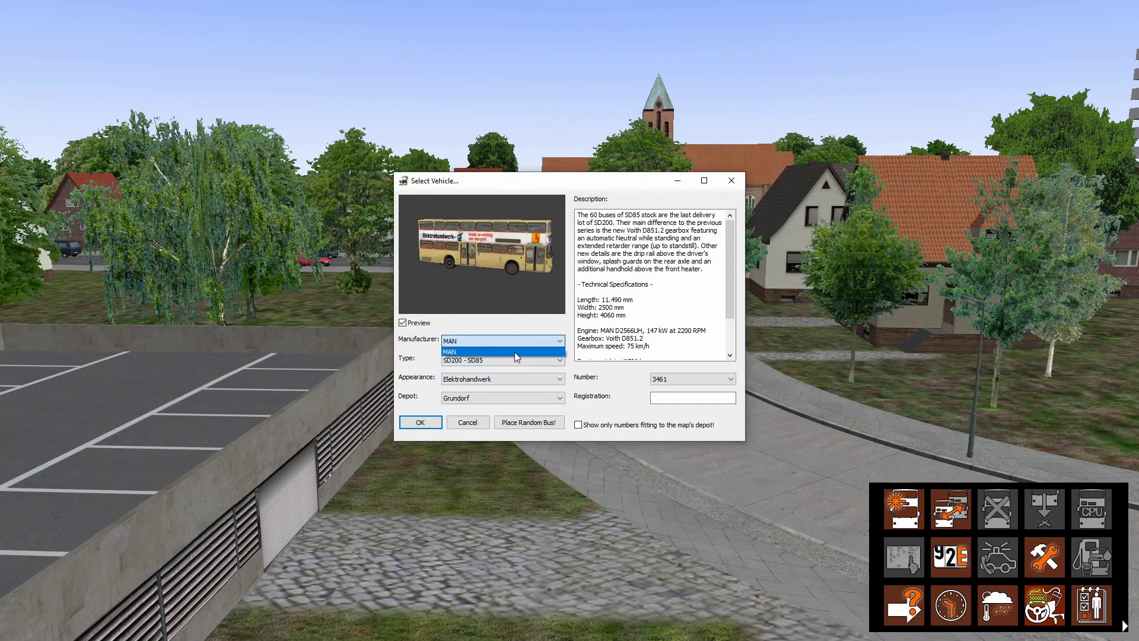
{"action": "left_click", "coordinate": [514, 351]}
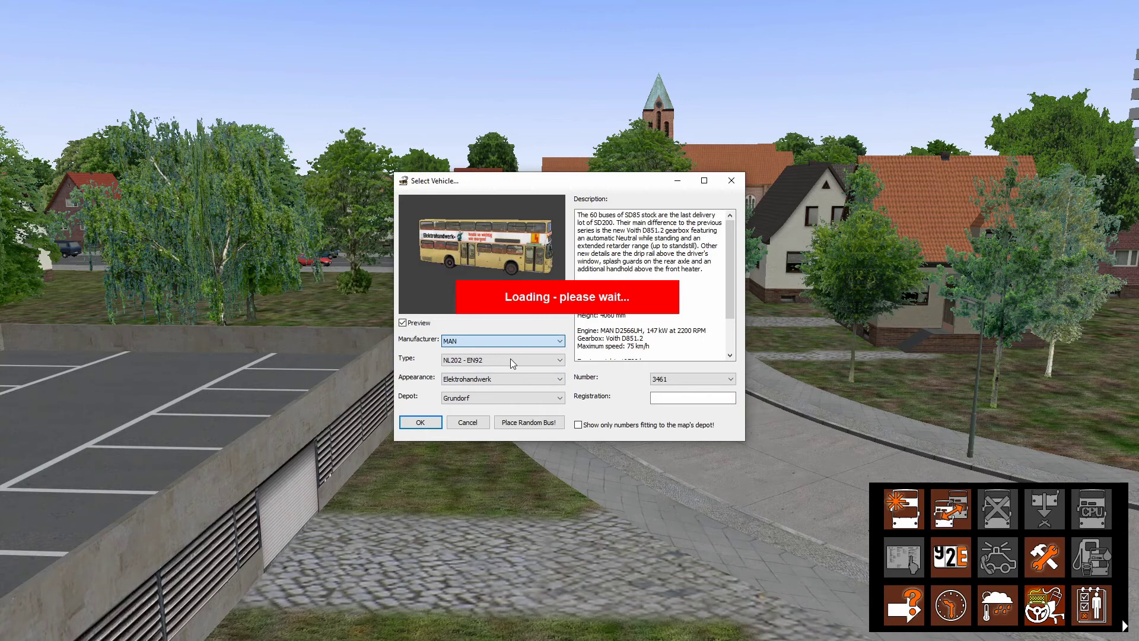
{"action": "left_click", "coordinate": [509, 360]}
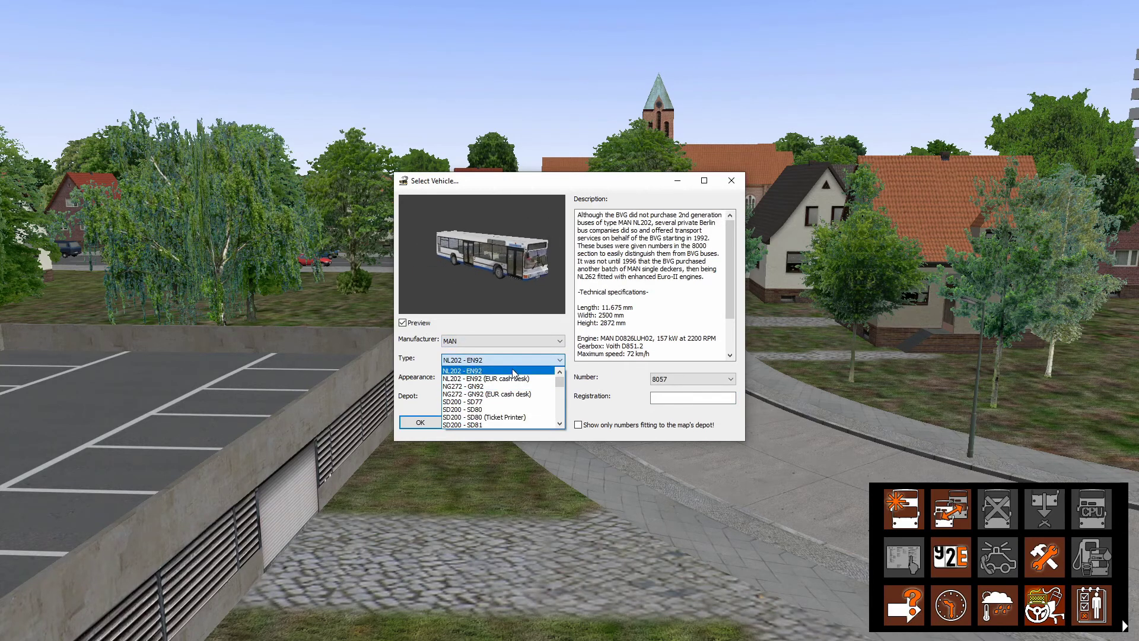
{"action": "left_click", "coordinate": [511, 371]}
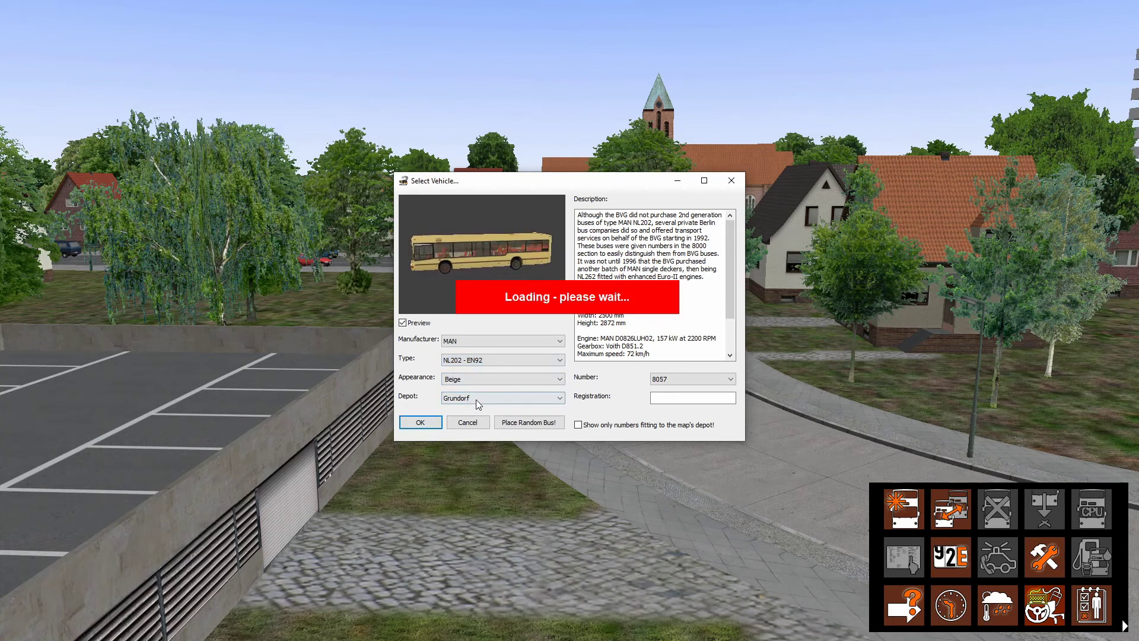
{"action": "left_click", "coordinate": [421, 422]}
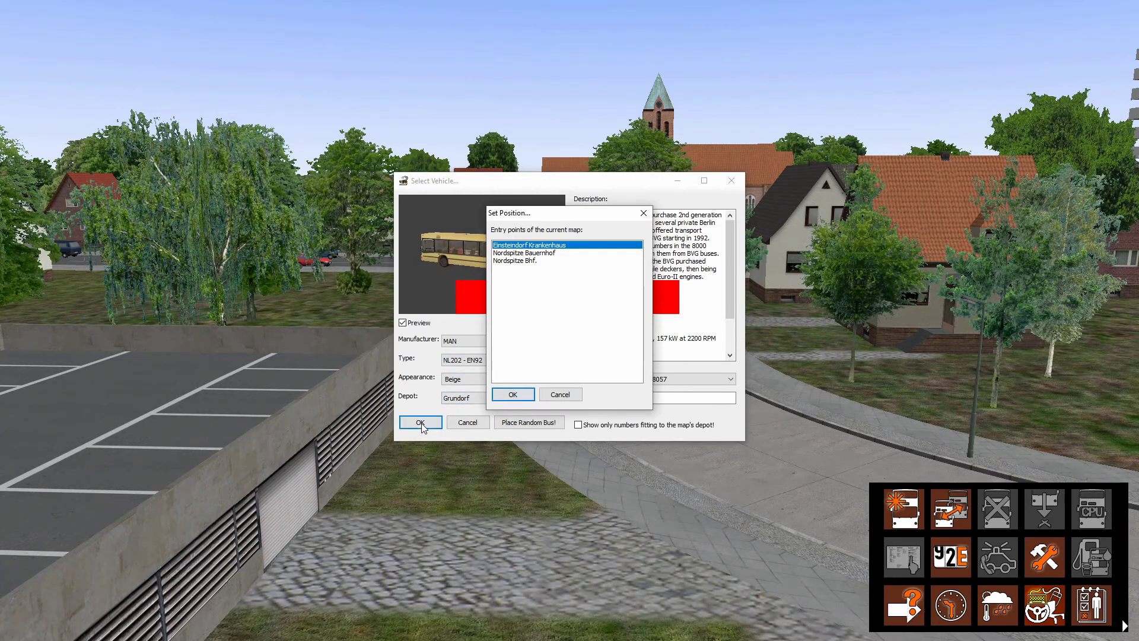
{"action": "left_click", "coordinate": [511, 394]}
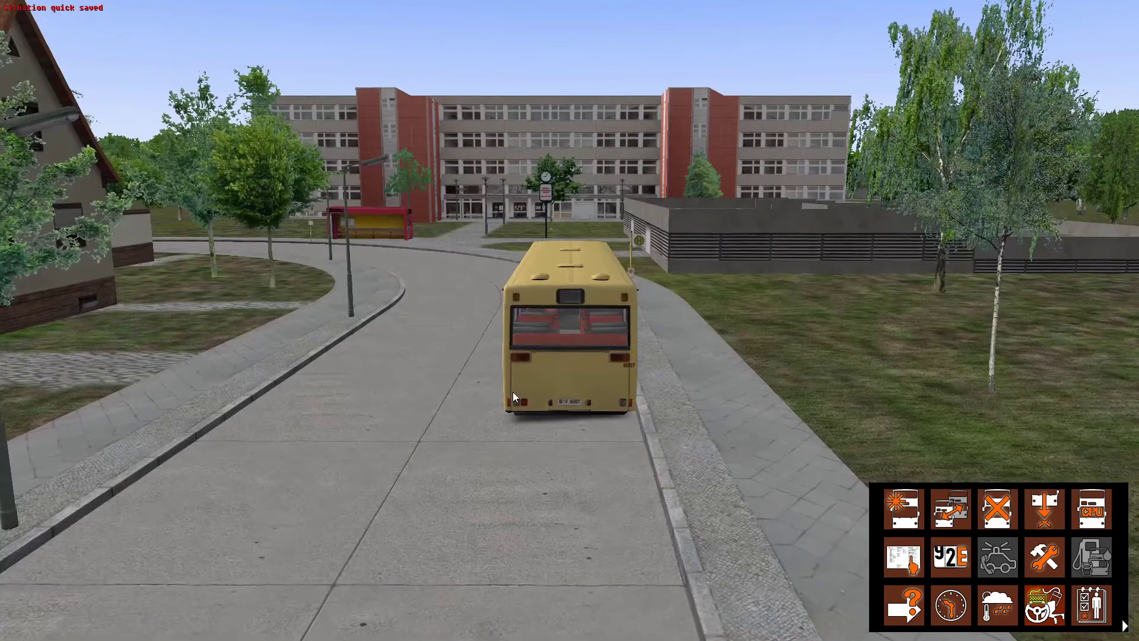
Set the bus's terminus to "linea 2" and its line number to 2.
{"action": "left_click_drag", "start_coordinate": [655, 318], "coordinate": [473, 308]}
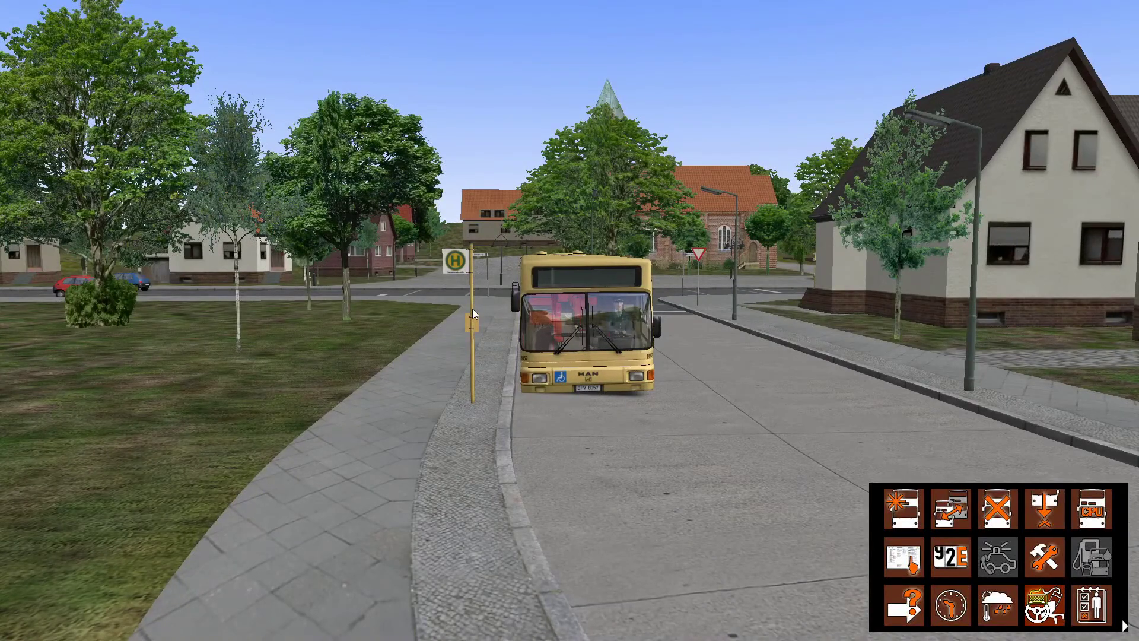
{"action": "scroll", "coordinate": [448, 344], "scroll_direction": "up", "scroll_amount": 3}
{"action": "key", "text": "ctrl+z"}
{"action": "left_click_drag", "start_coordinate": [590, 273], "coordinate": [844, 309]}
{"action": "left_click", "coordinate": [886, 347]}
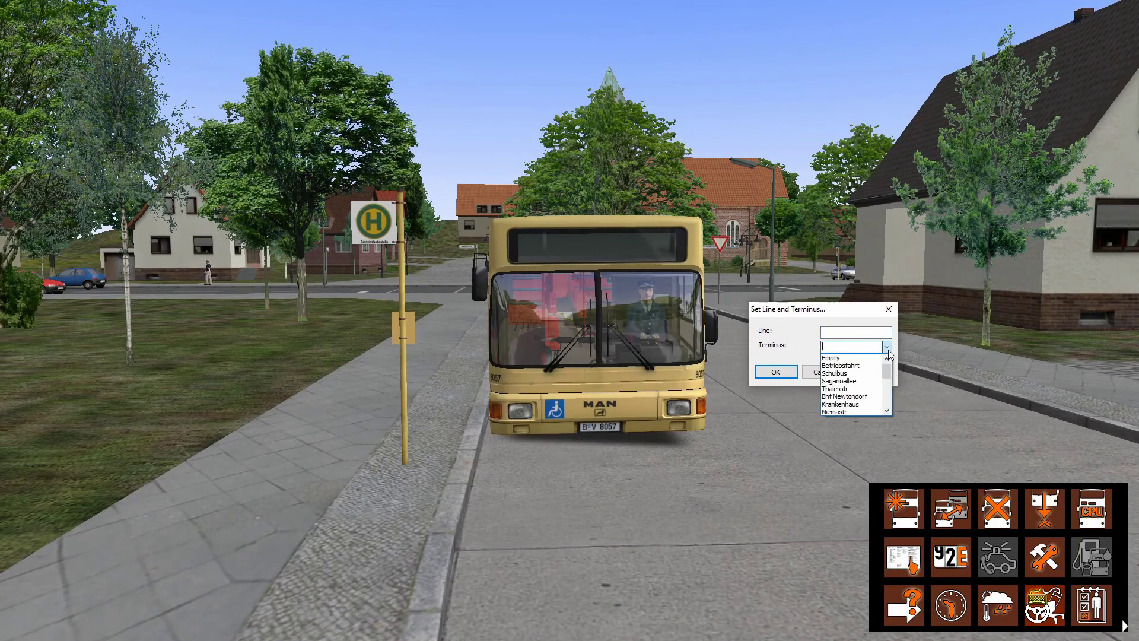
{"action": "left_click", "coordinate": [886, 410]}
{"action": "scroll", "coordinate": [888, 410], "scroll_direction": "down", "scroll_amount": 5}
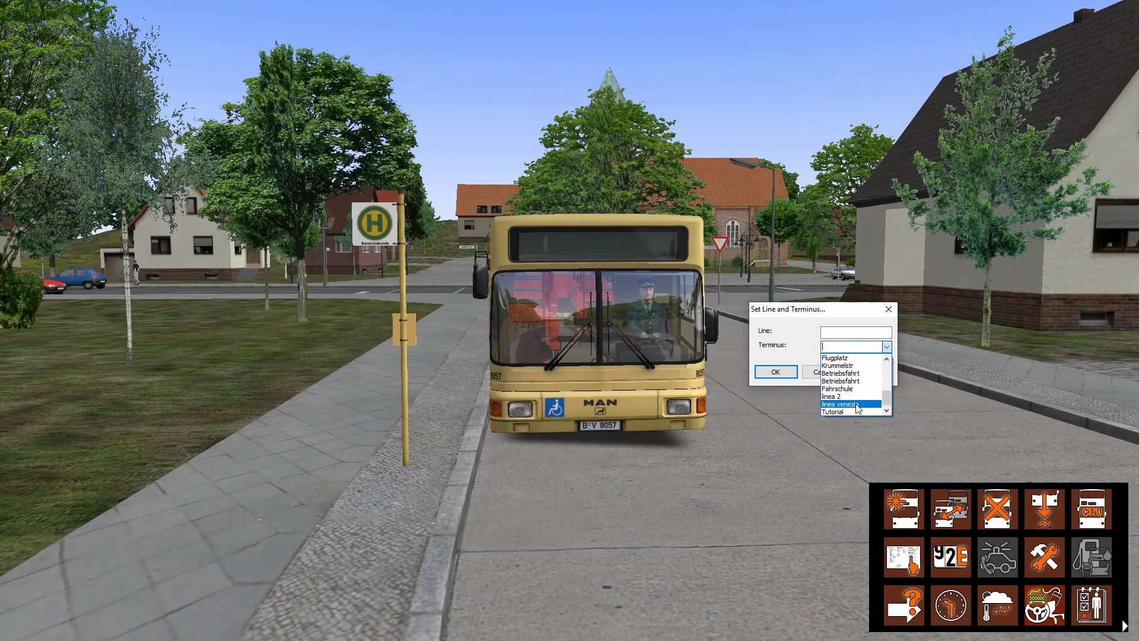
{"action": "left_click", "coordinate": [848, 396]}
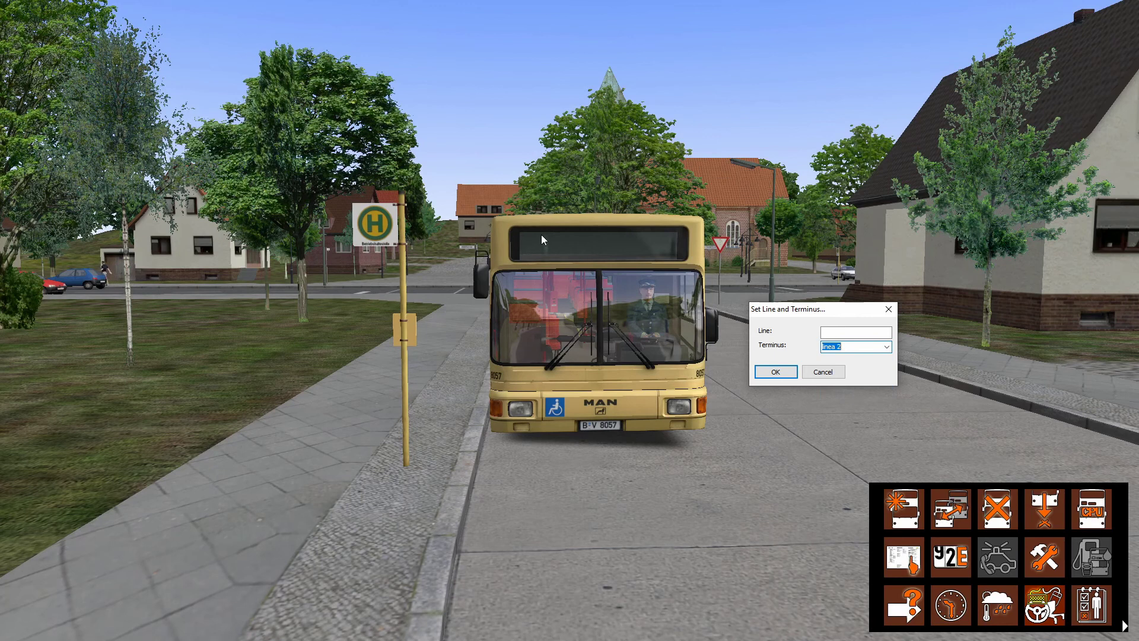
{"action": "left_click", "coordinate": [770, 371]}
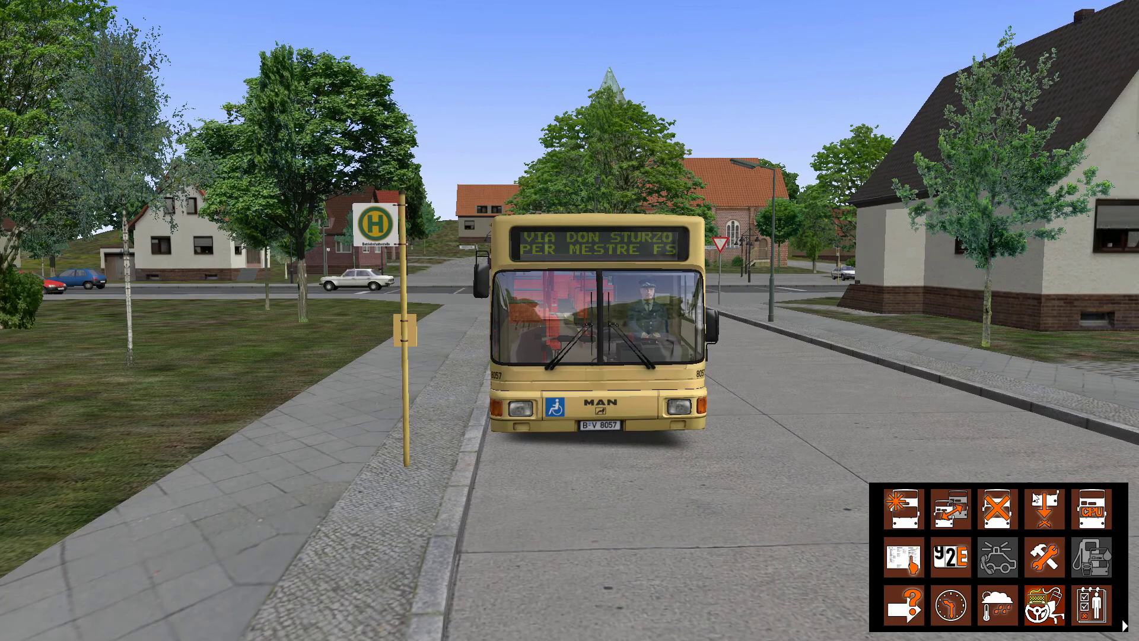
{"action": "left_click", "coordinate": [950, 558]}
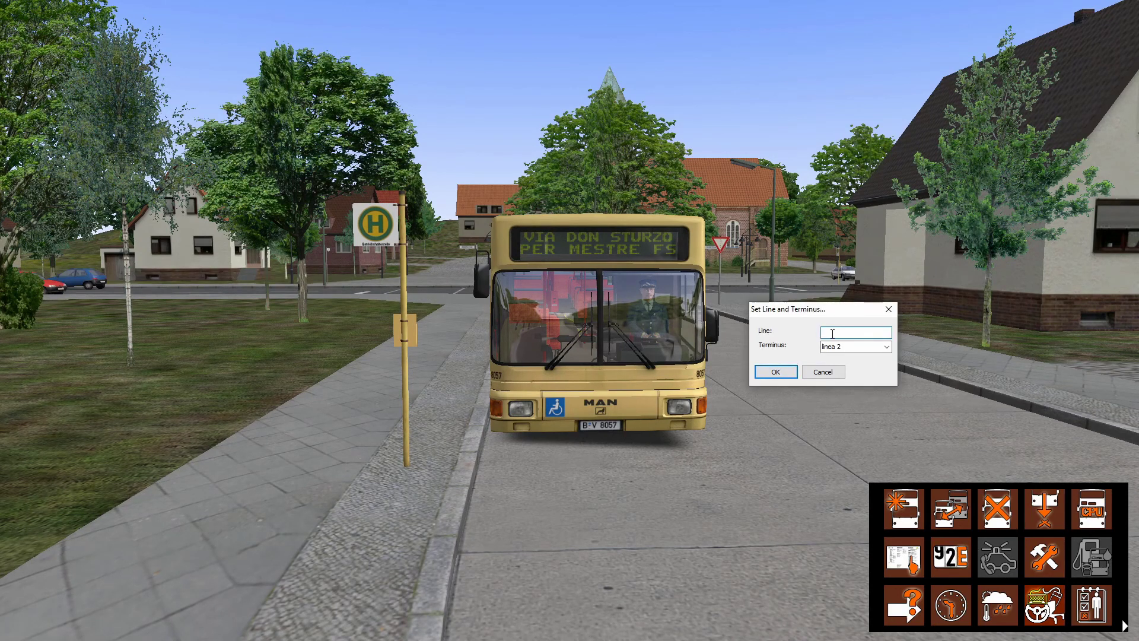
{"action": "left_click", "coordinate": [780, 369]}
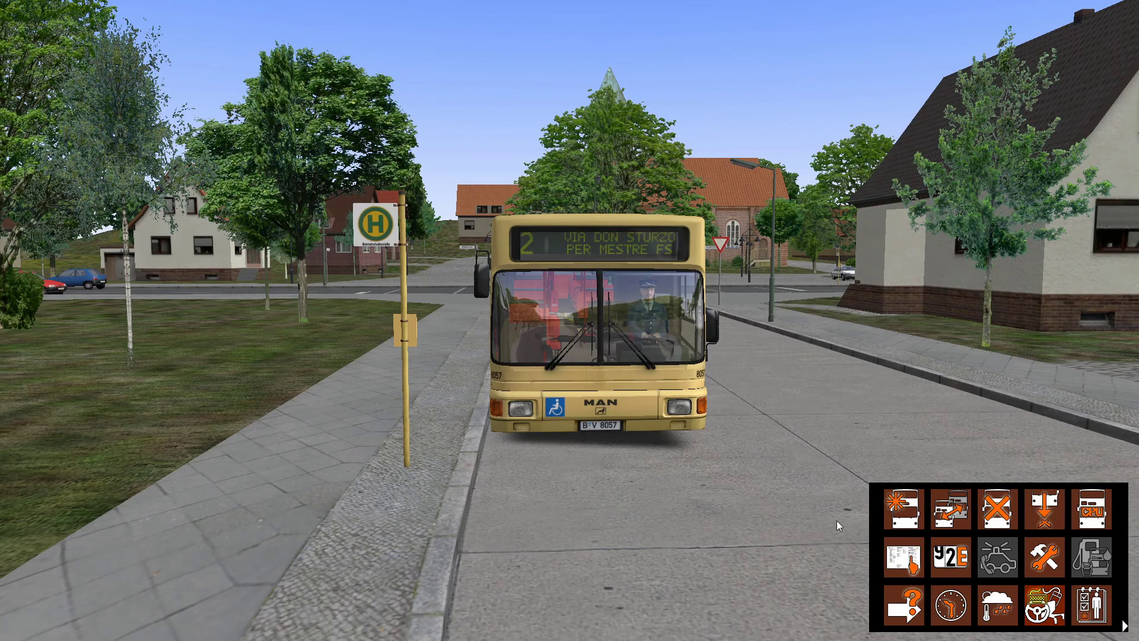
Change the bus's terminus to "linea venezia" and clear its line number.
{"action": "left_click", "coordinate": [958, 549]}
{"action": "left_click", "coordinate": [886, 347]}
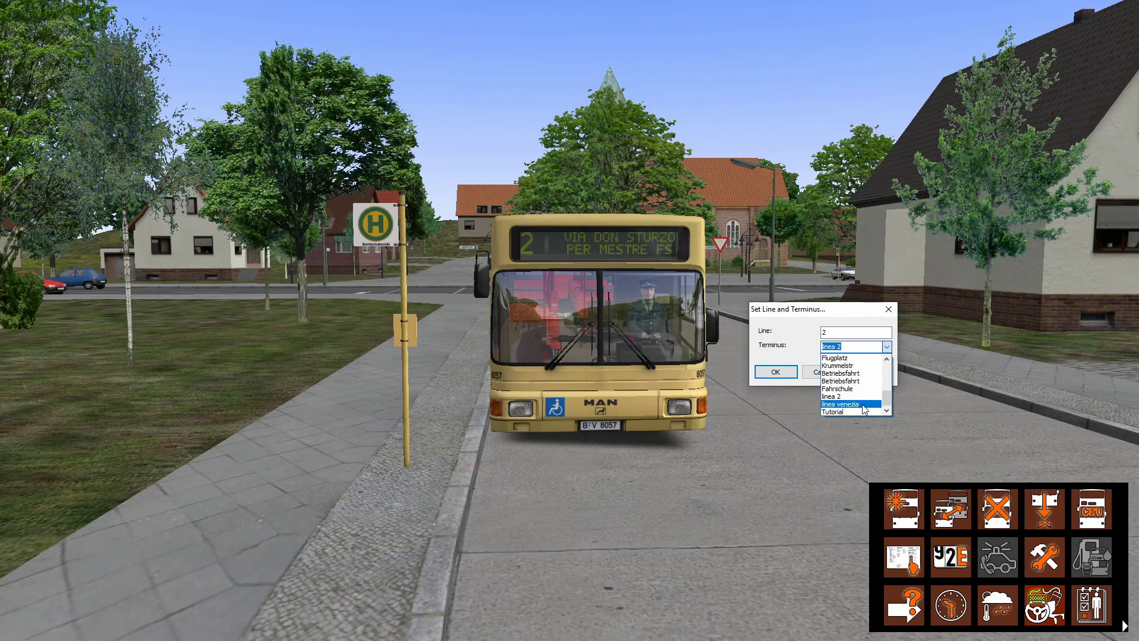
{"action": "left_click", "coordinate": [863, 405]}
{"action": "left_click", "coordinate": [789, 371]}
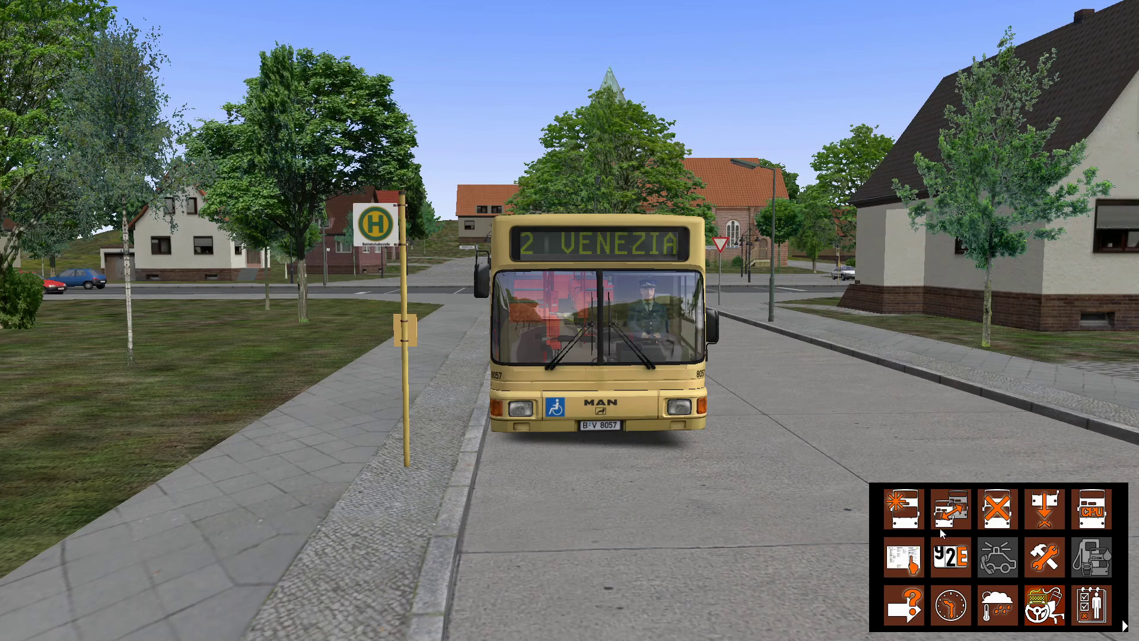
{"action": "left_click", "coordinate": [950, 555]}
{"action": "key", "text": "BackSpace"}
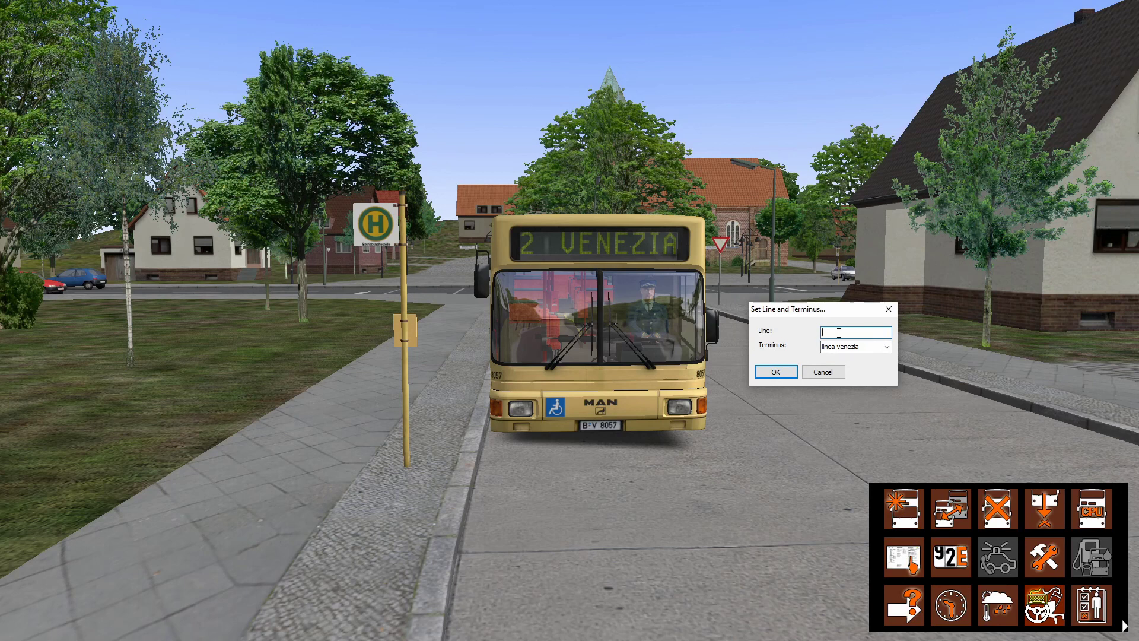
{"action": "key", "text": "Return"}
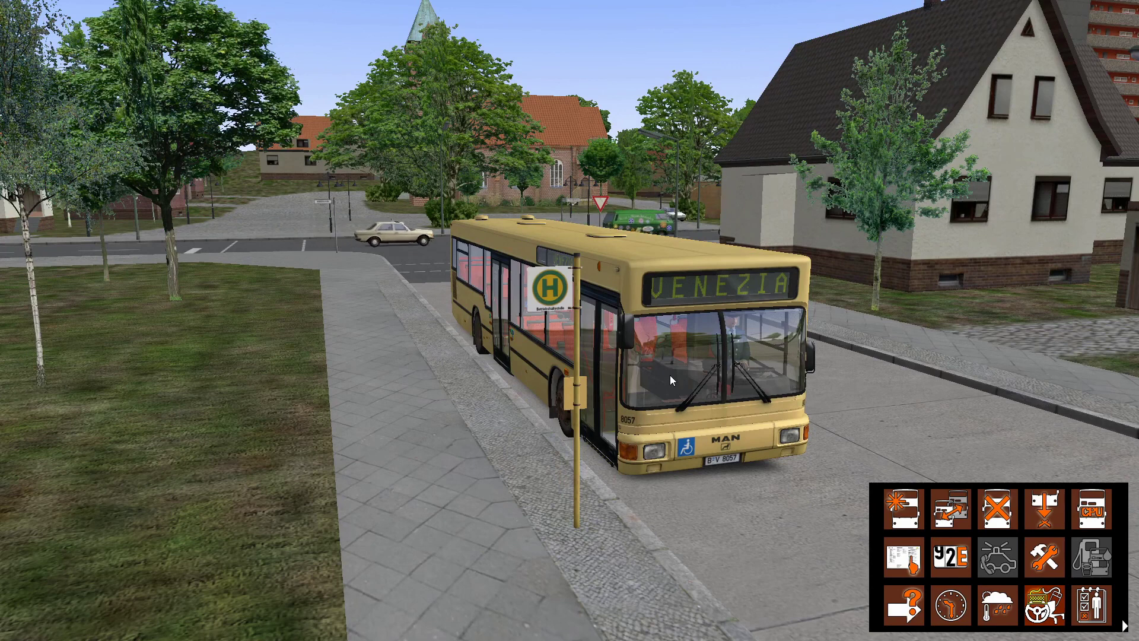
Switch to File Explorer, open the Vehicles\MAN_NL_NG folder and select Grundorf.hof.
{"action": "key", "text": "super"}
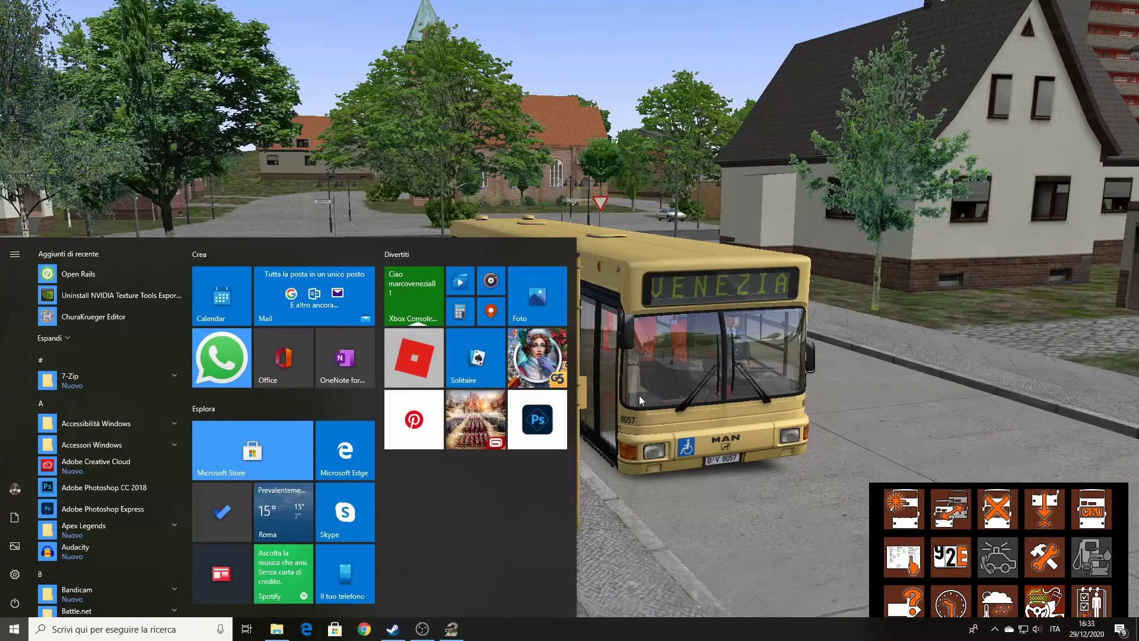
{"action": "left_click", "coordinate": [276, 628]}
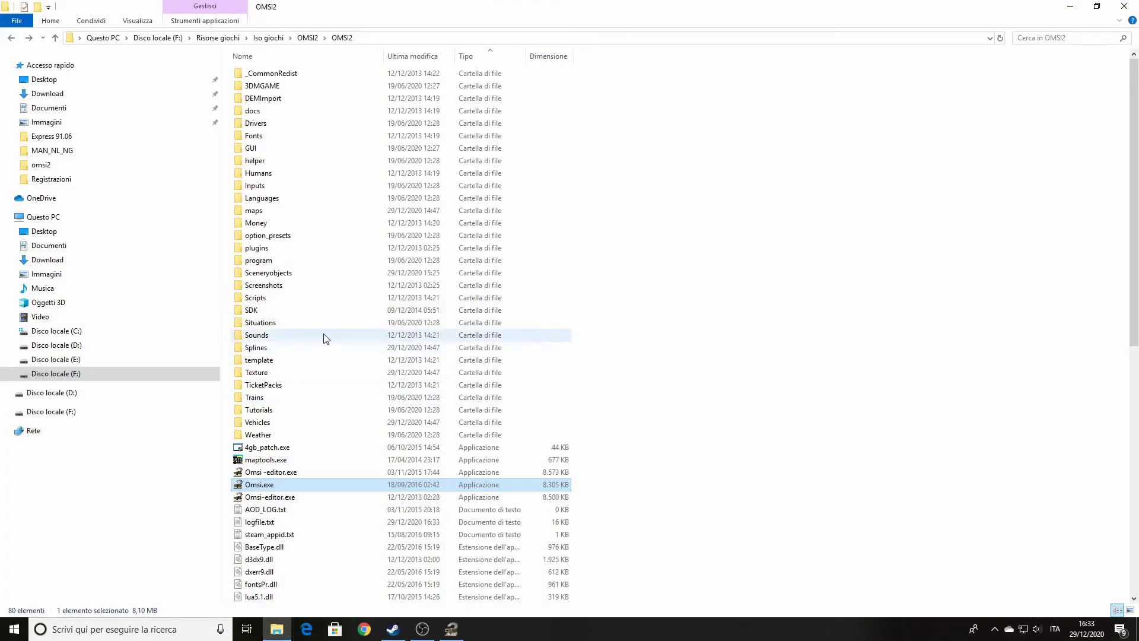
{"action": "double_click", "coordinate": [281, 420]}
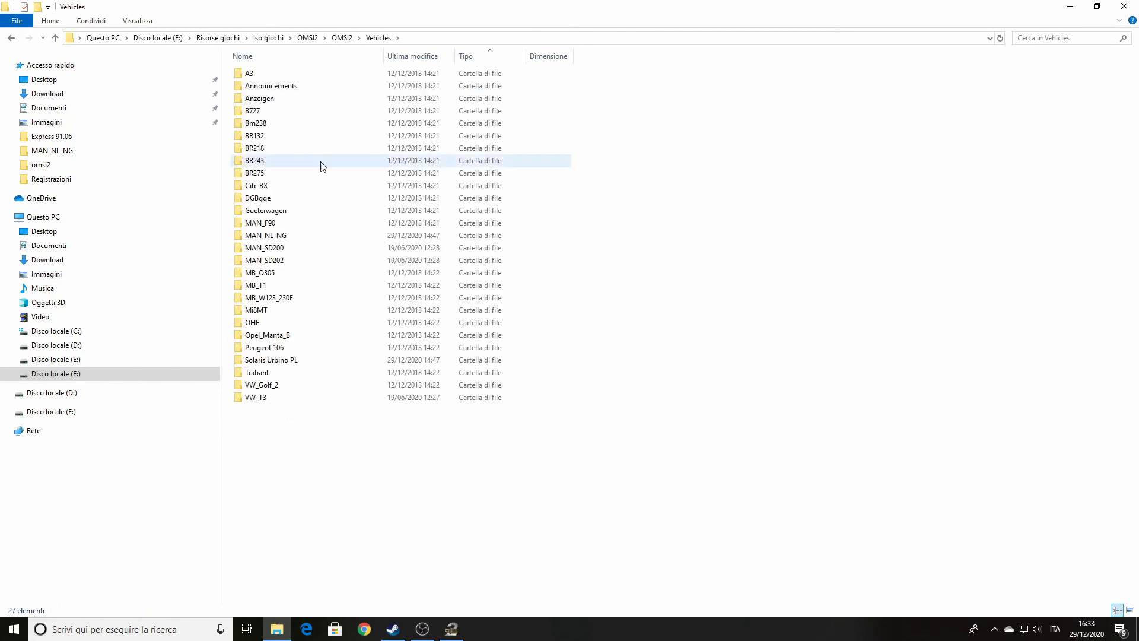
{"action": "double_click", "coordinate": [290, 236]}
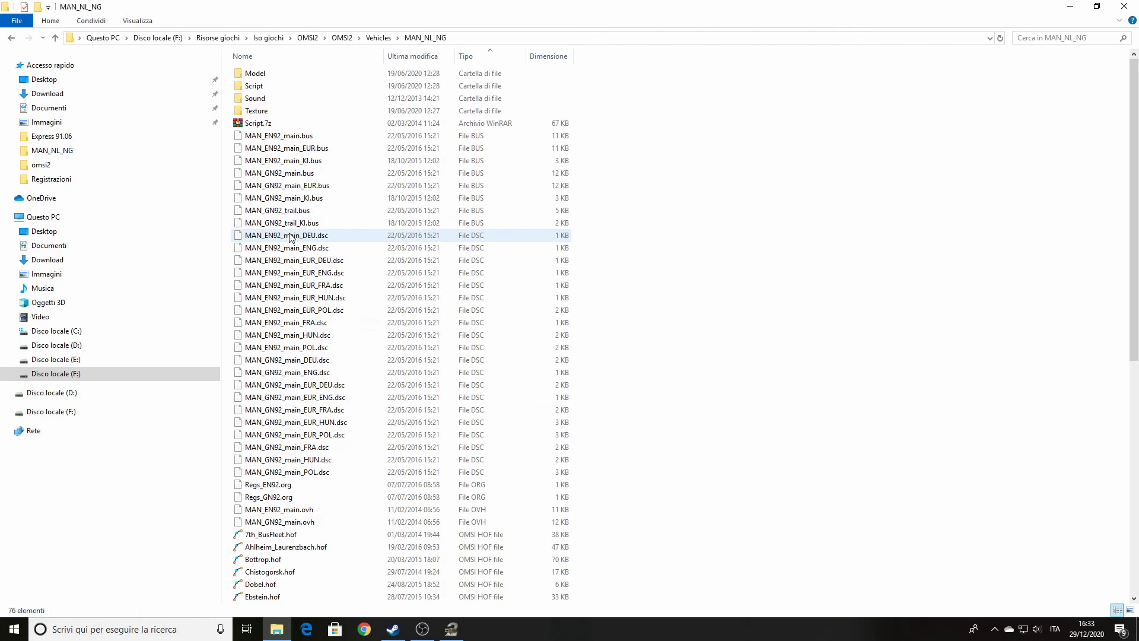
{"action": "scroll", "coordinate": [386, 270], "scroll_direction": "down", "scroll_amount": 6}
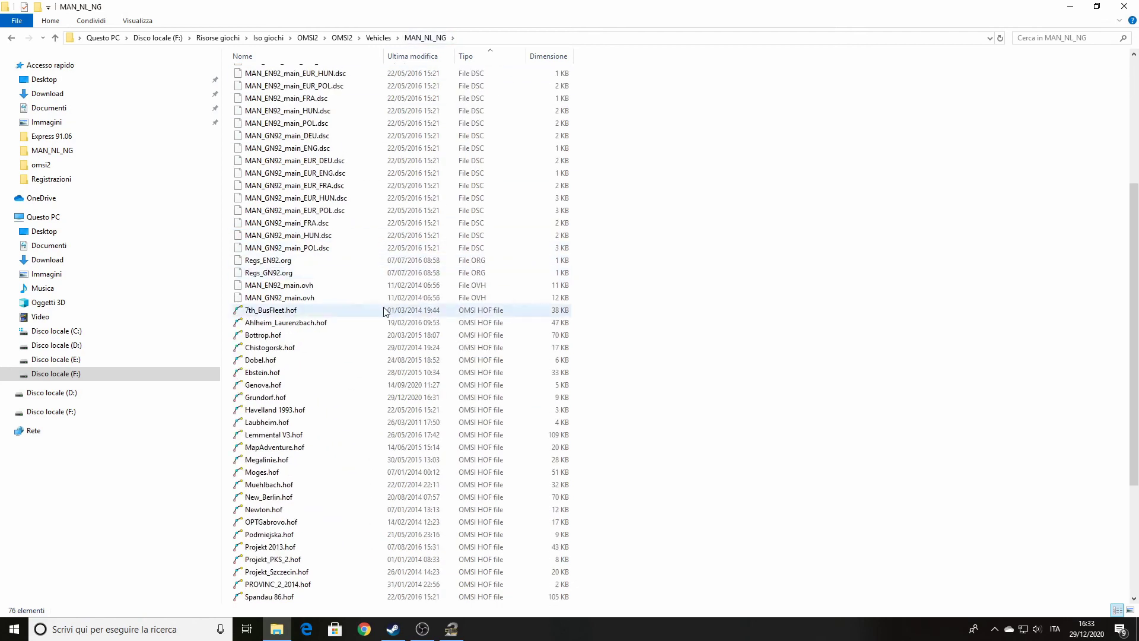
{"action": "right_click", "coordinate": [308, 396]}
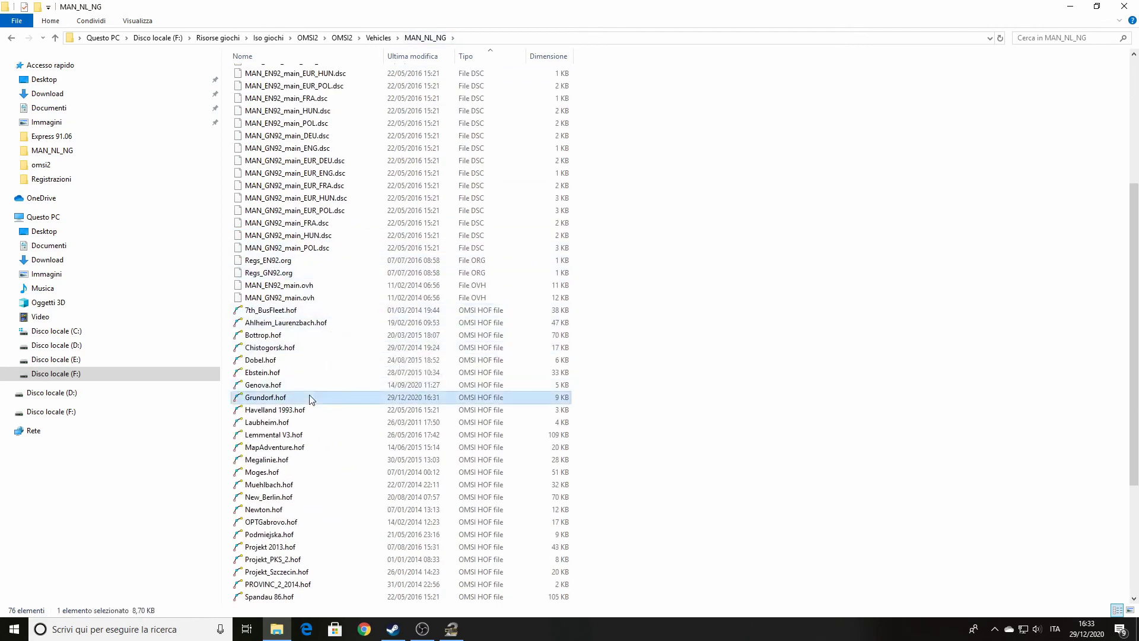
{"action": "left_click", "coordinate": [361, 324]}
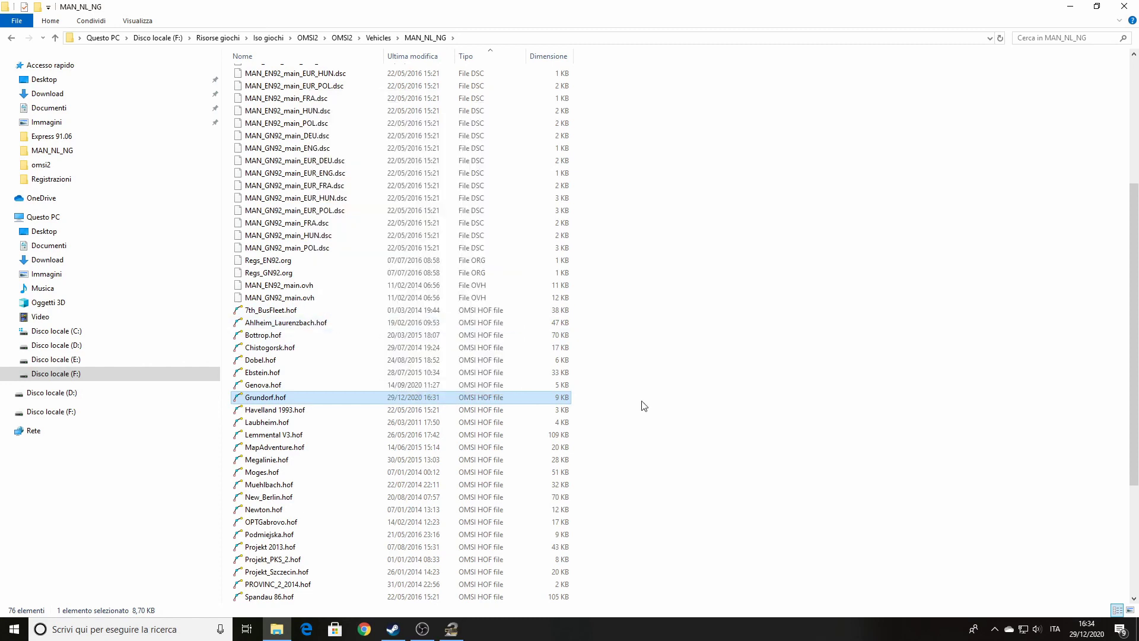